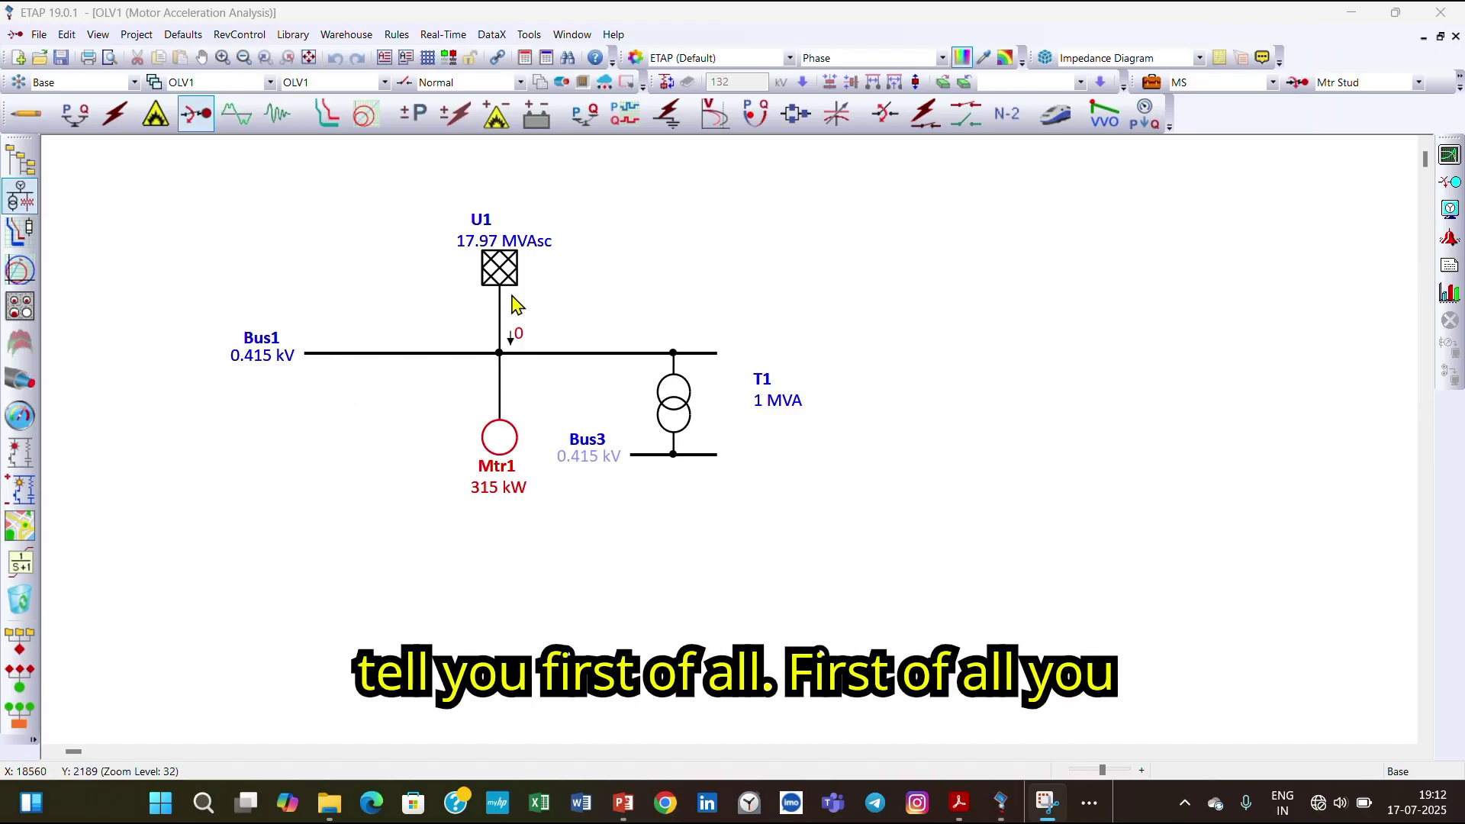
Review the three-phase short-circuit rating and X/R ratio of power grid U1
double_click(501, 275)
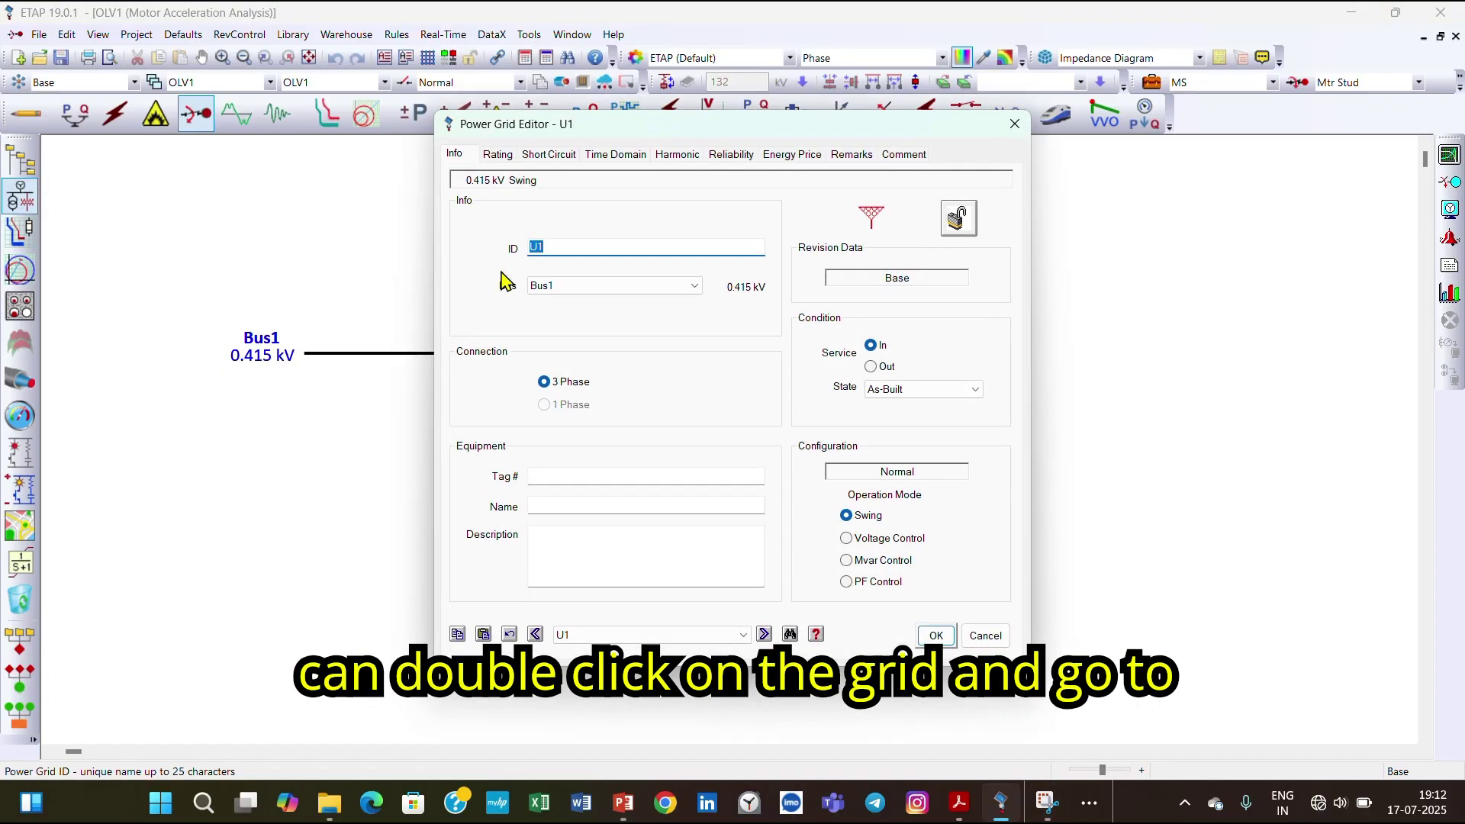
left_click(548, 156)
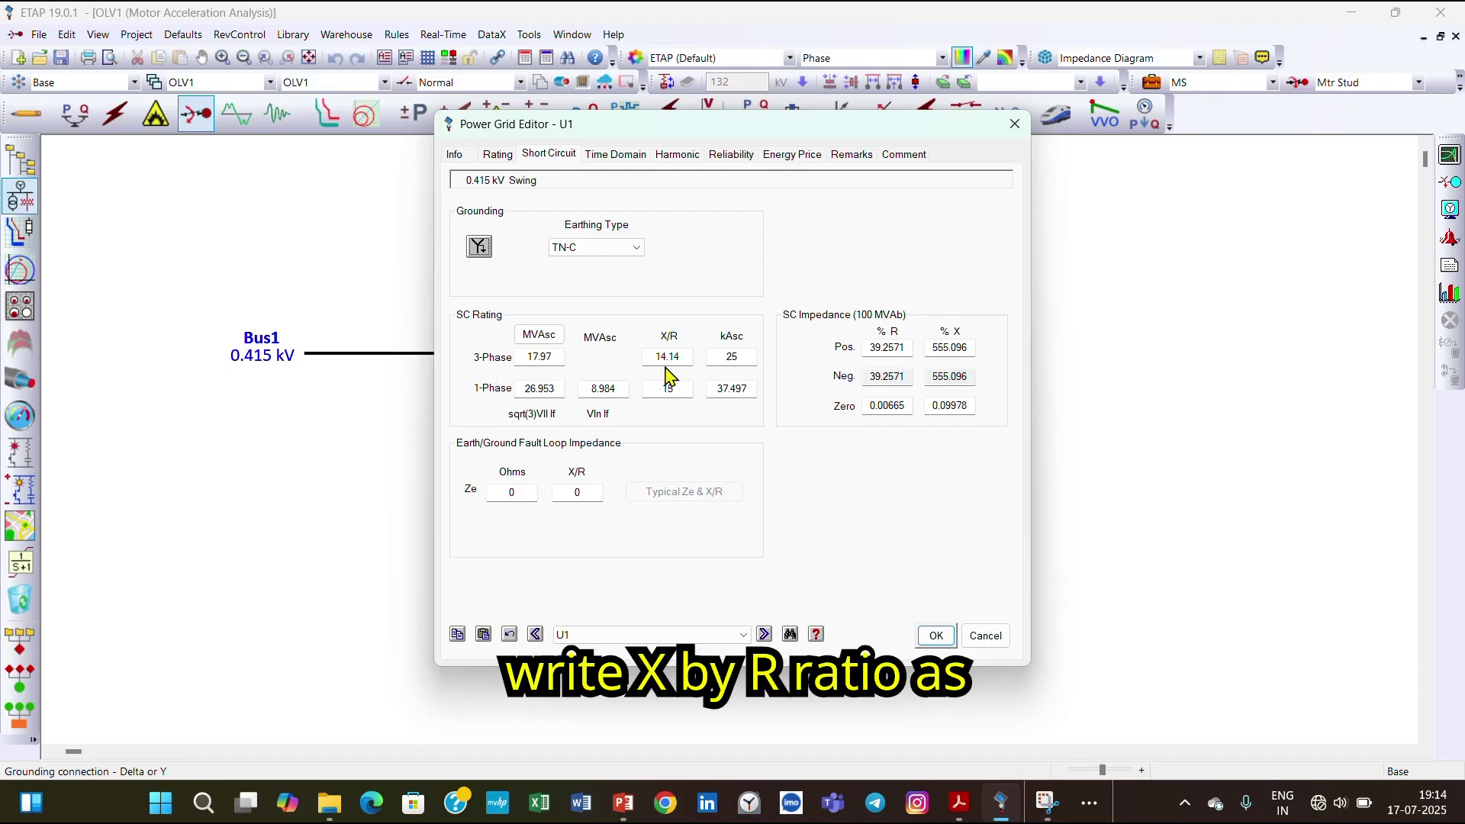
left_click(924, 638)
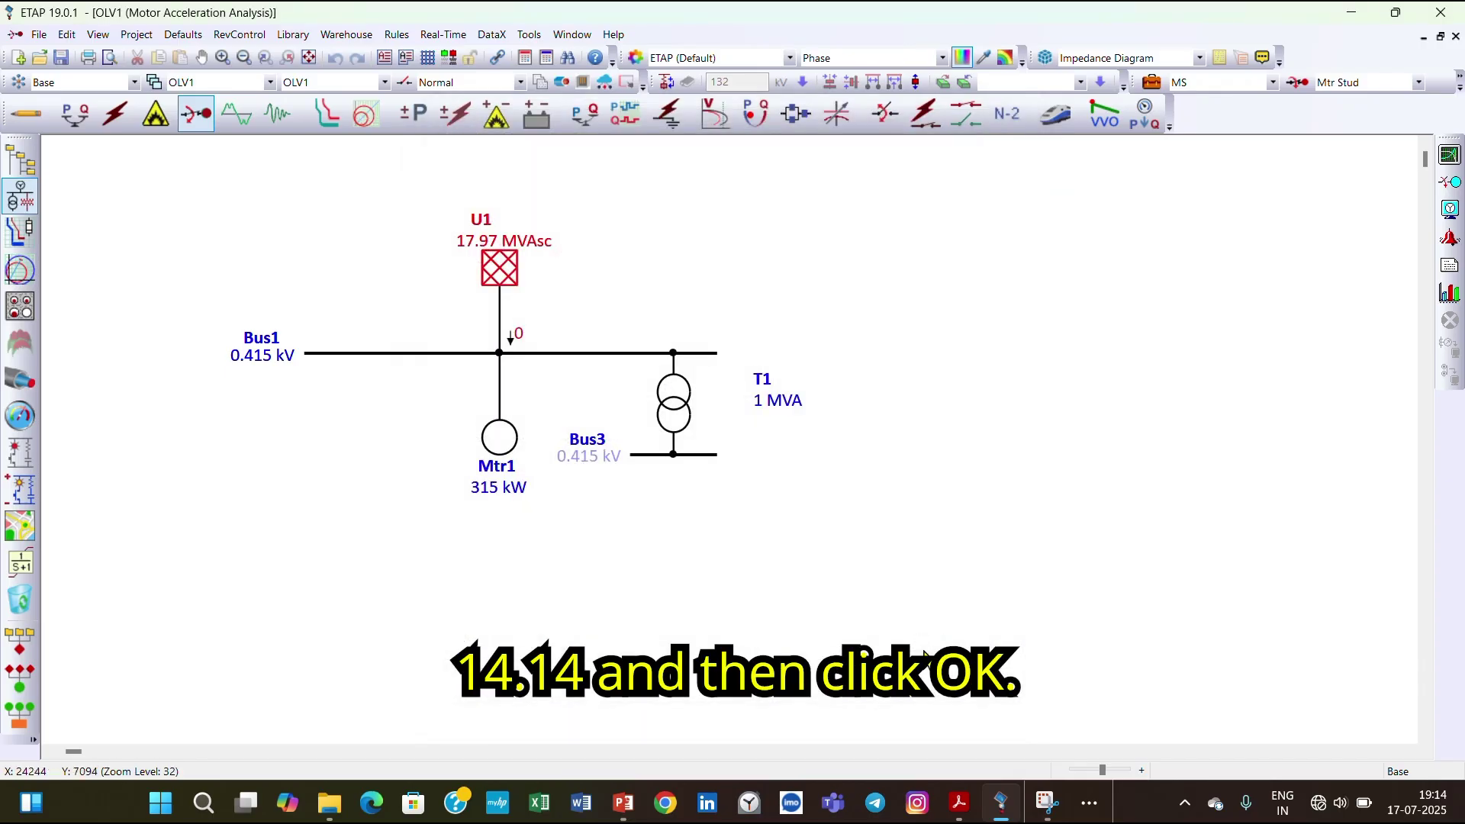
Check motor Mtr1's nameplate ratings, switch to the HEM_Catalogue_2020 PDF in Acrobat and locate the 315 kW row of the 2-pole motor table
double_click(502, 450)
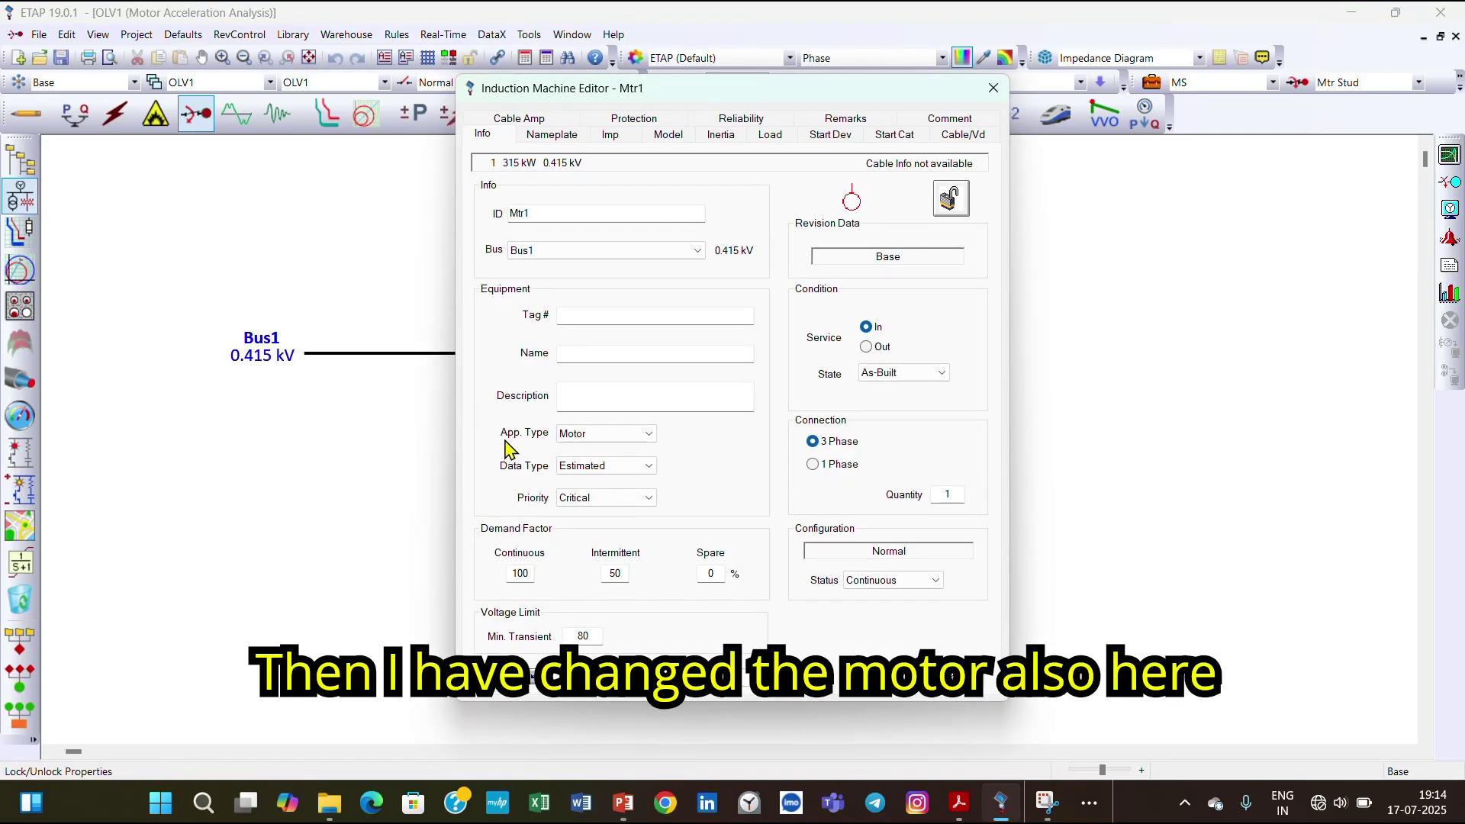
left_click(552, 138)
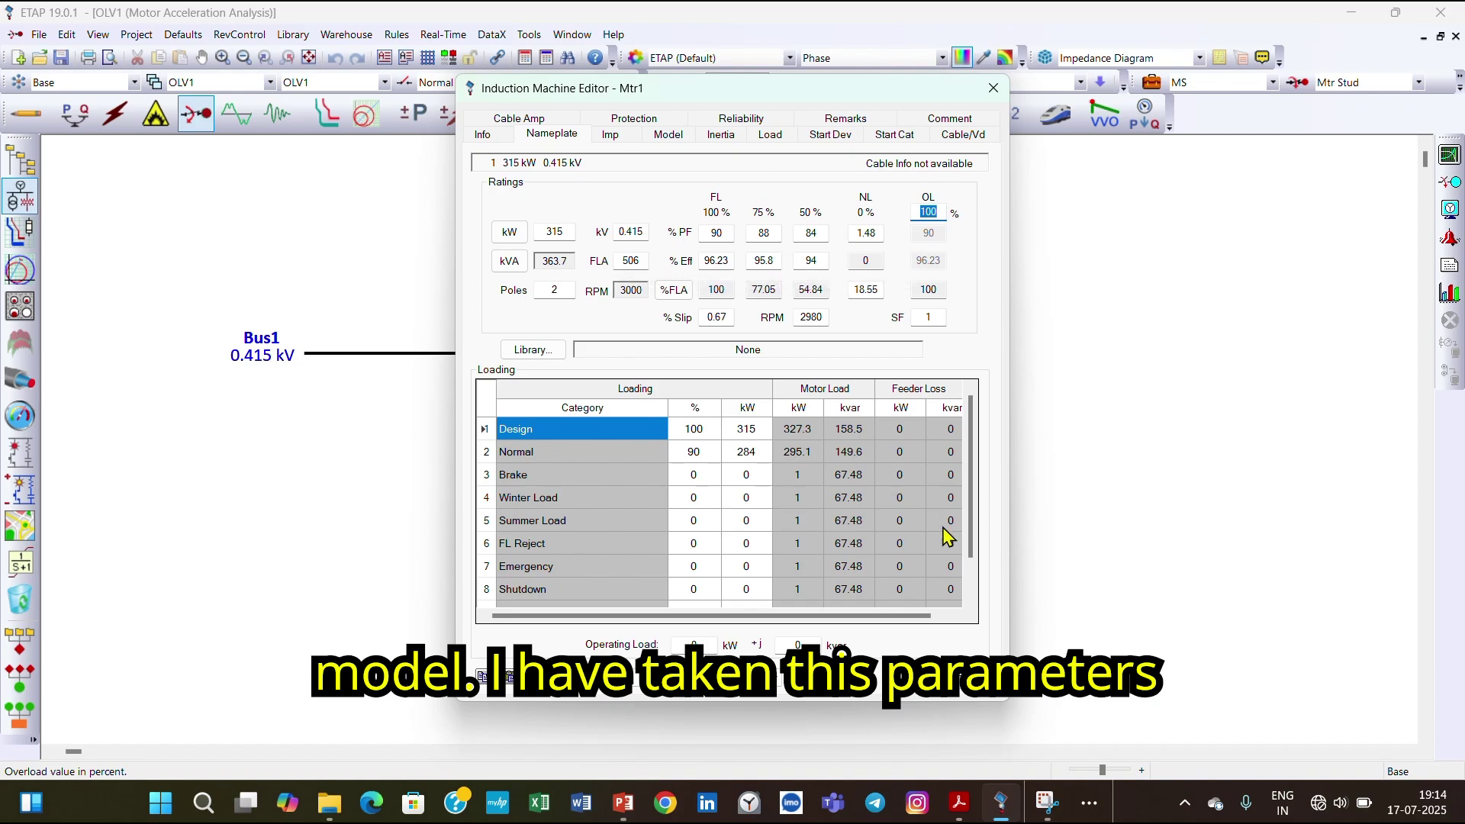
left_click(958, 801)
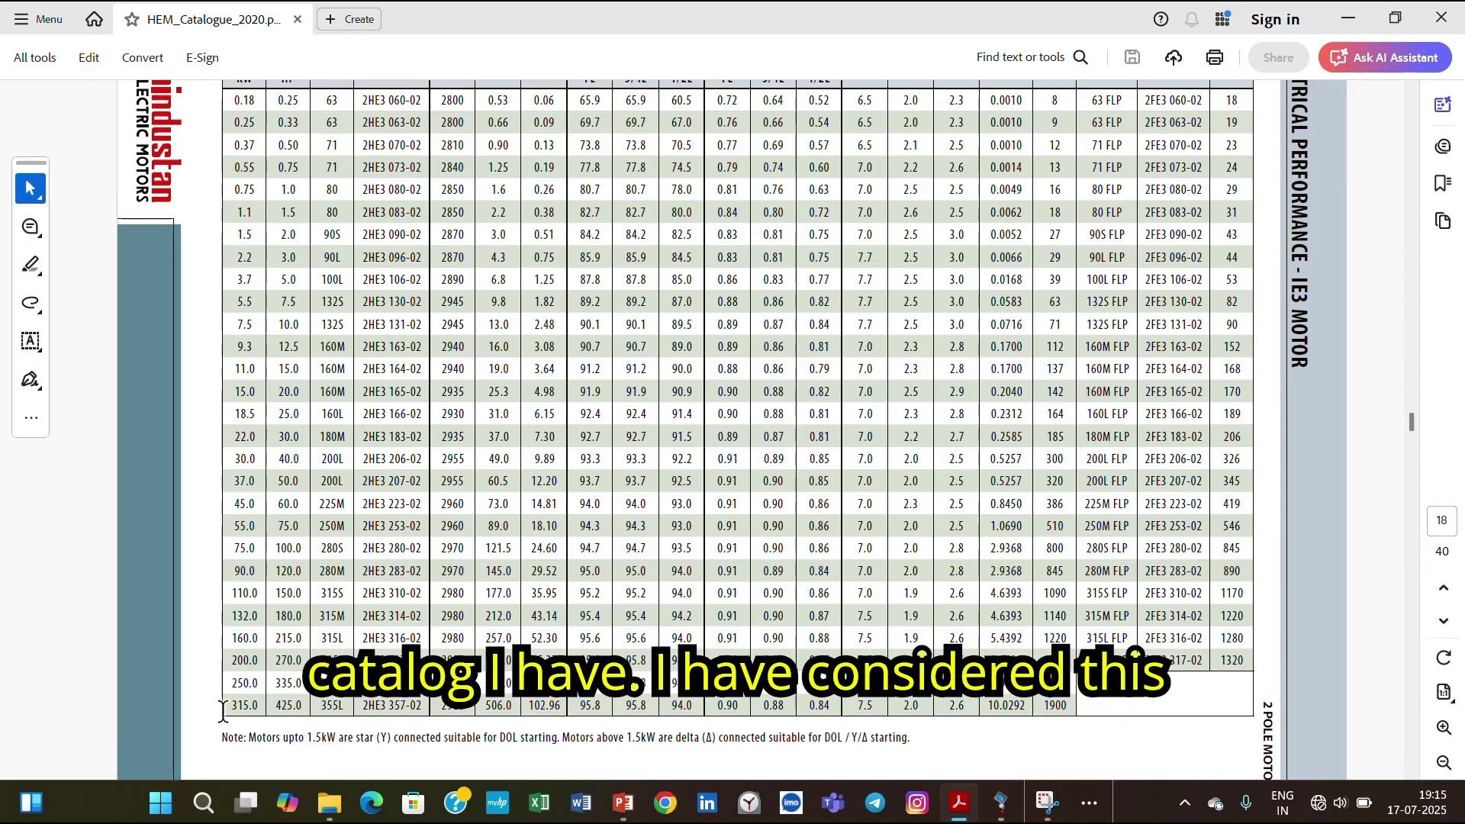
left_click_drag(226, 711, 1084, 696)
scroll(739, 386, "up", 3)
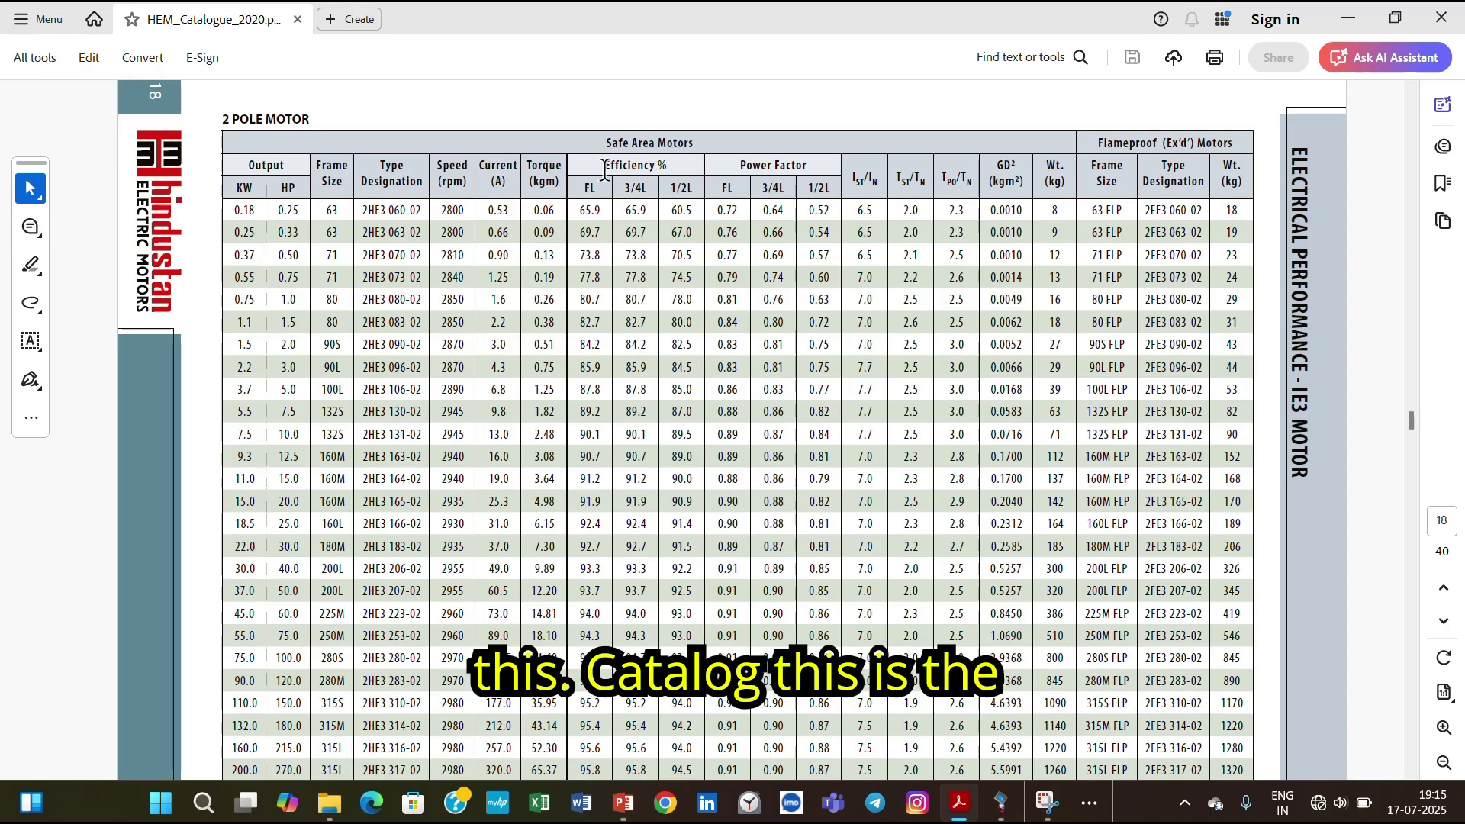
Examine the catalogue's efficiency, power factor, starting current and torque columns for the 315 kW 2-pole motor
left_click_drag(604, 168, 664, 174)
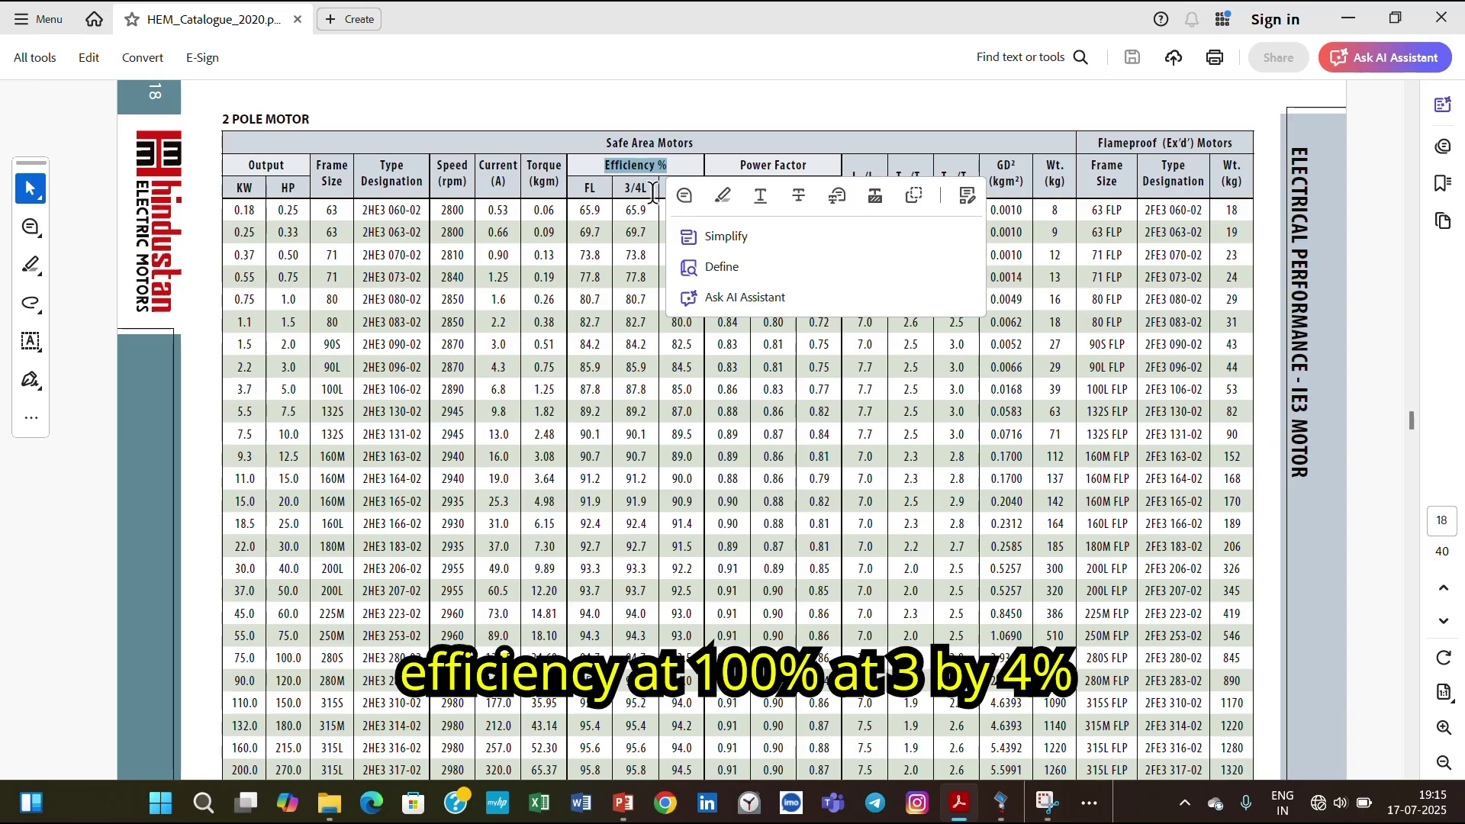
left_click_drag(648, 191, 807, 166)
left_click(743, 166)
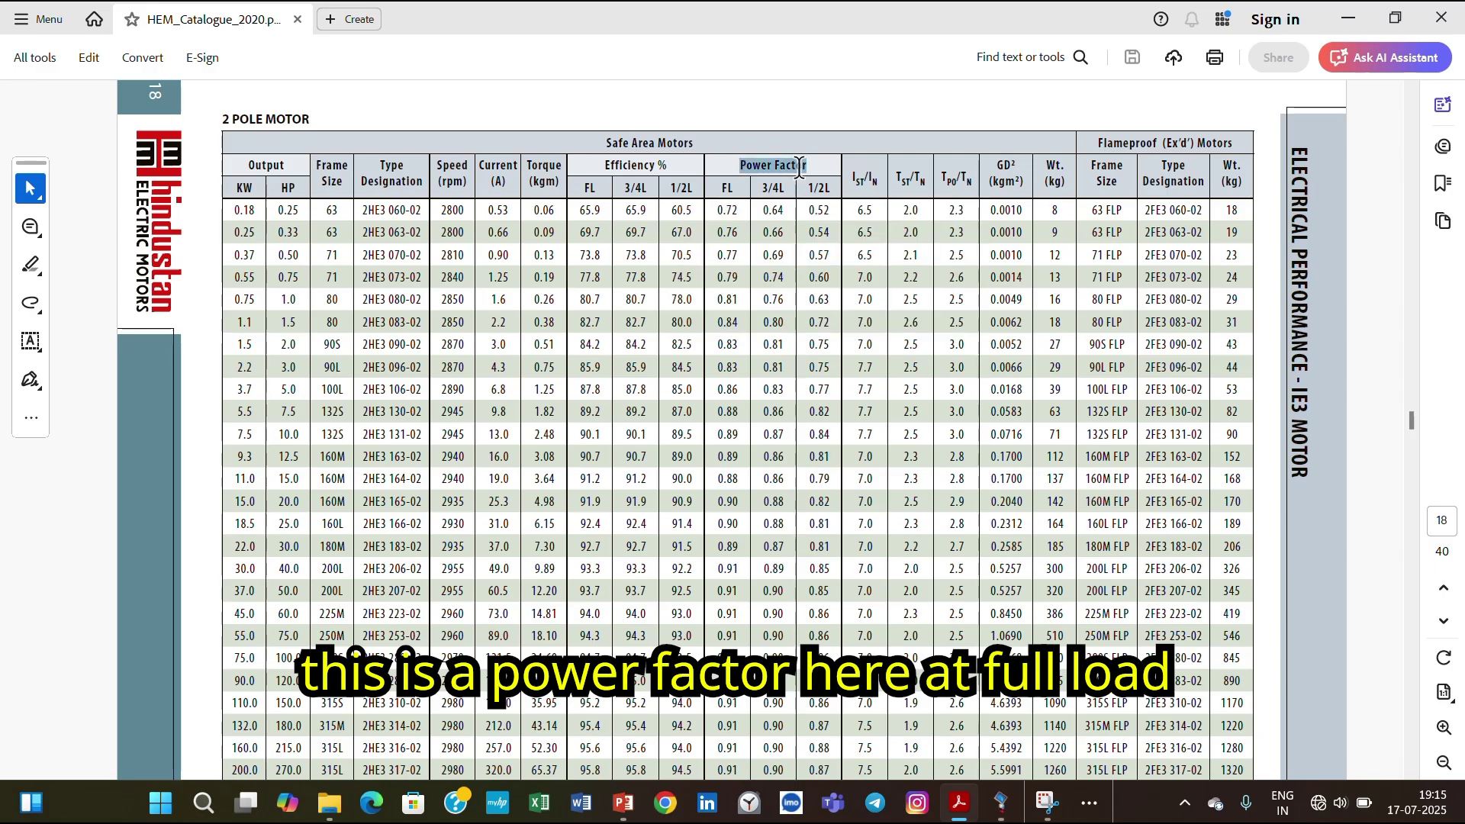
left_click(727, 190)
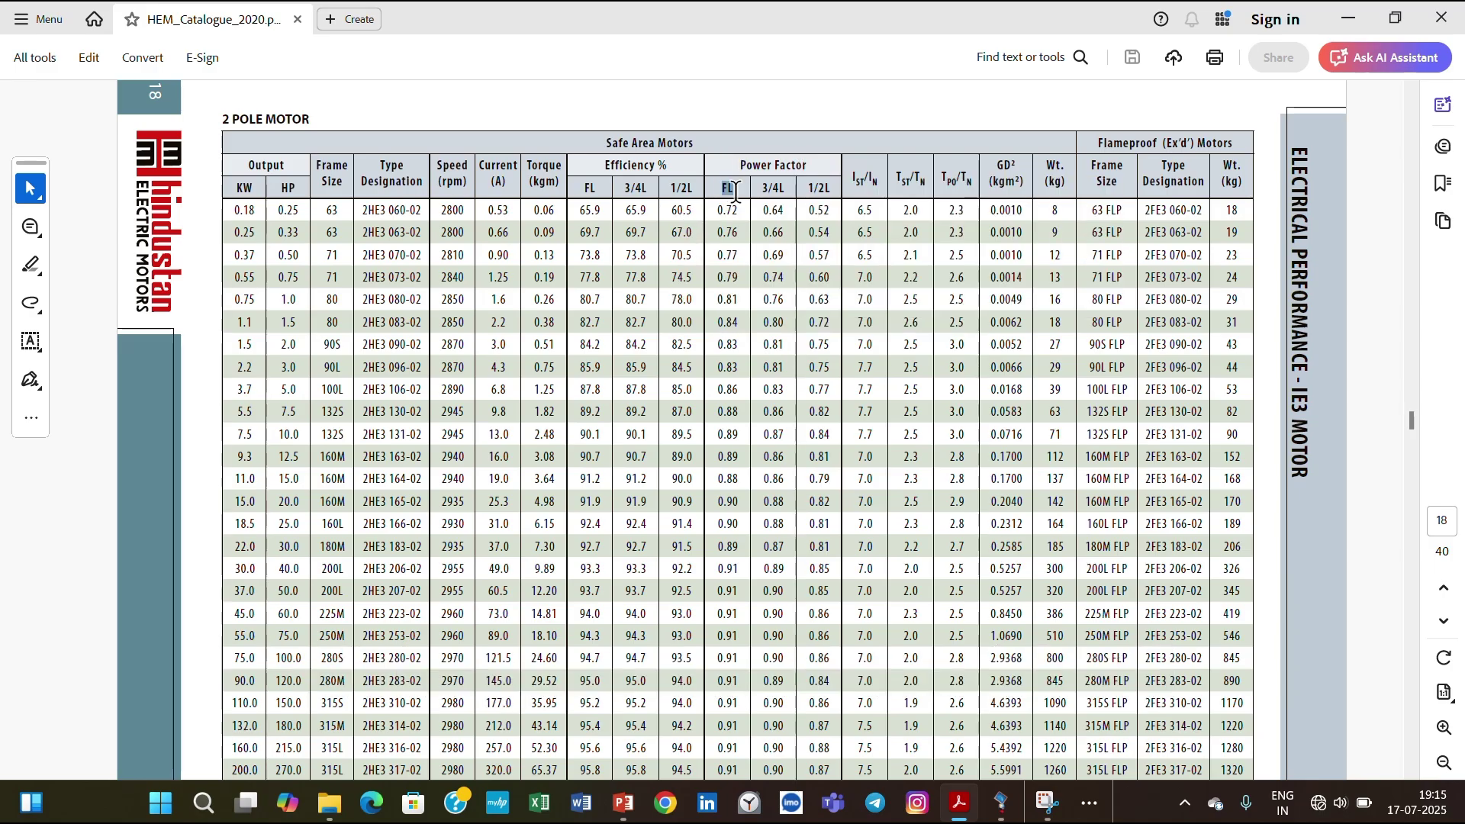
left_click_drag(765, 190, 972, 180)
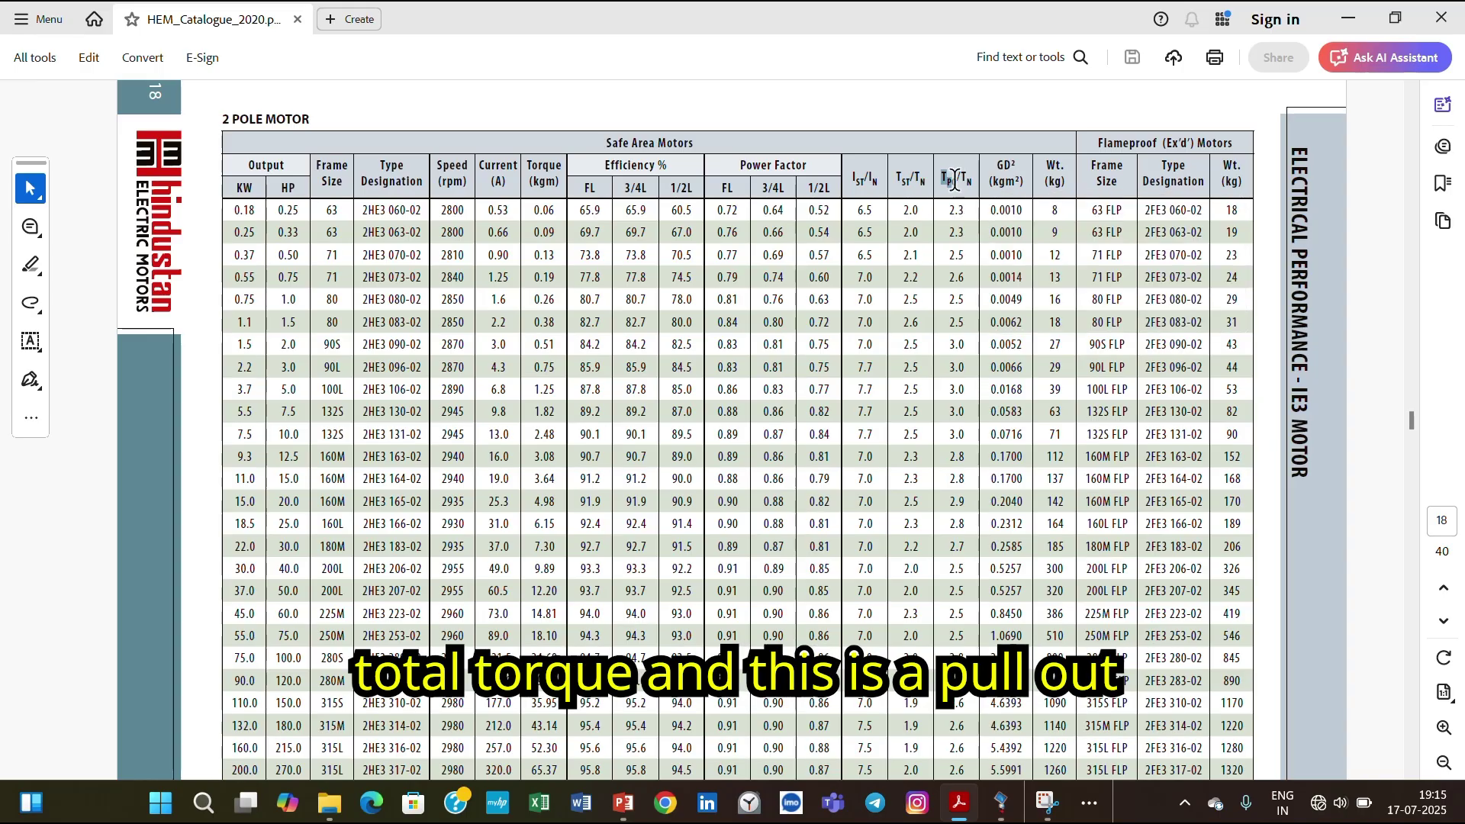
scroll(915, 306, "down", 8)
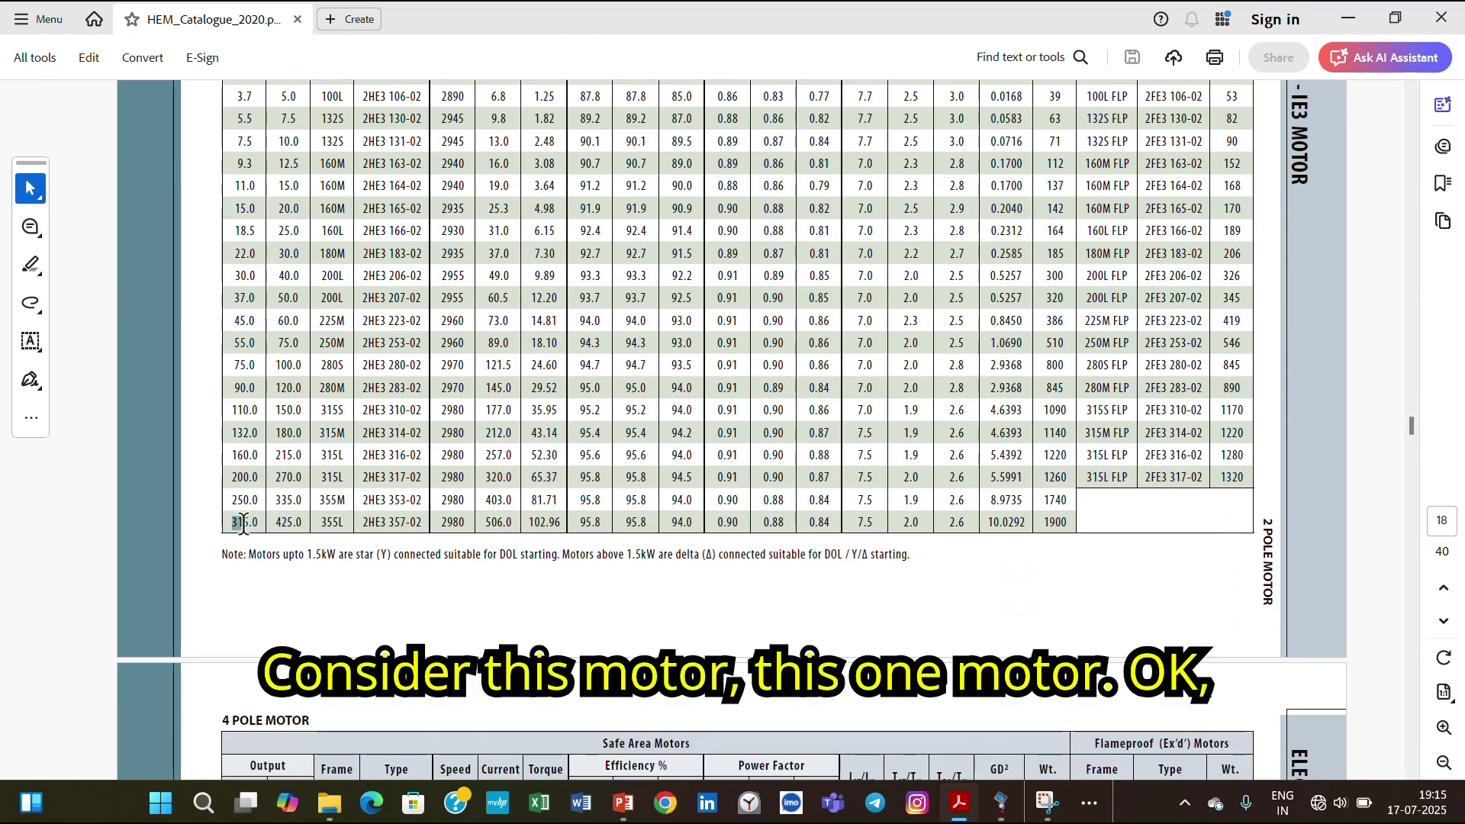
left_click_drag(228, 521, 1080, 513)
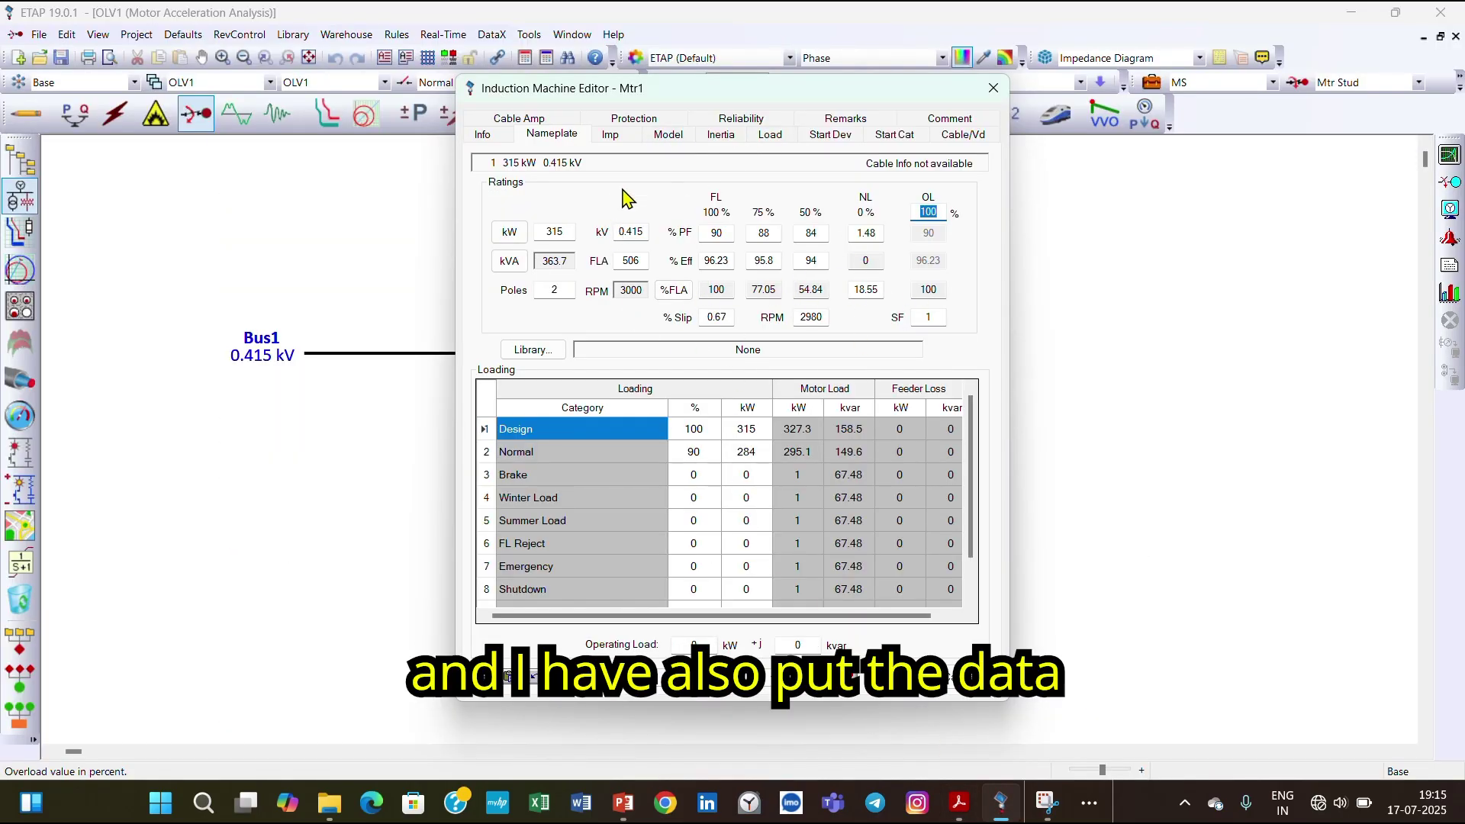
Review Mtr1's locked-rotor and torque data and its static-starting acceleration times in ETAP, then close the motor editor
left_click(619, 140)
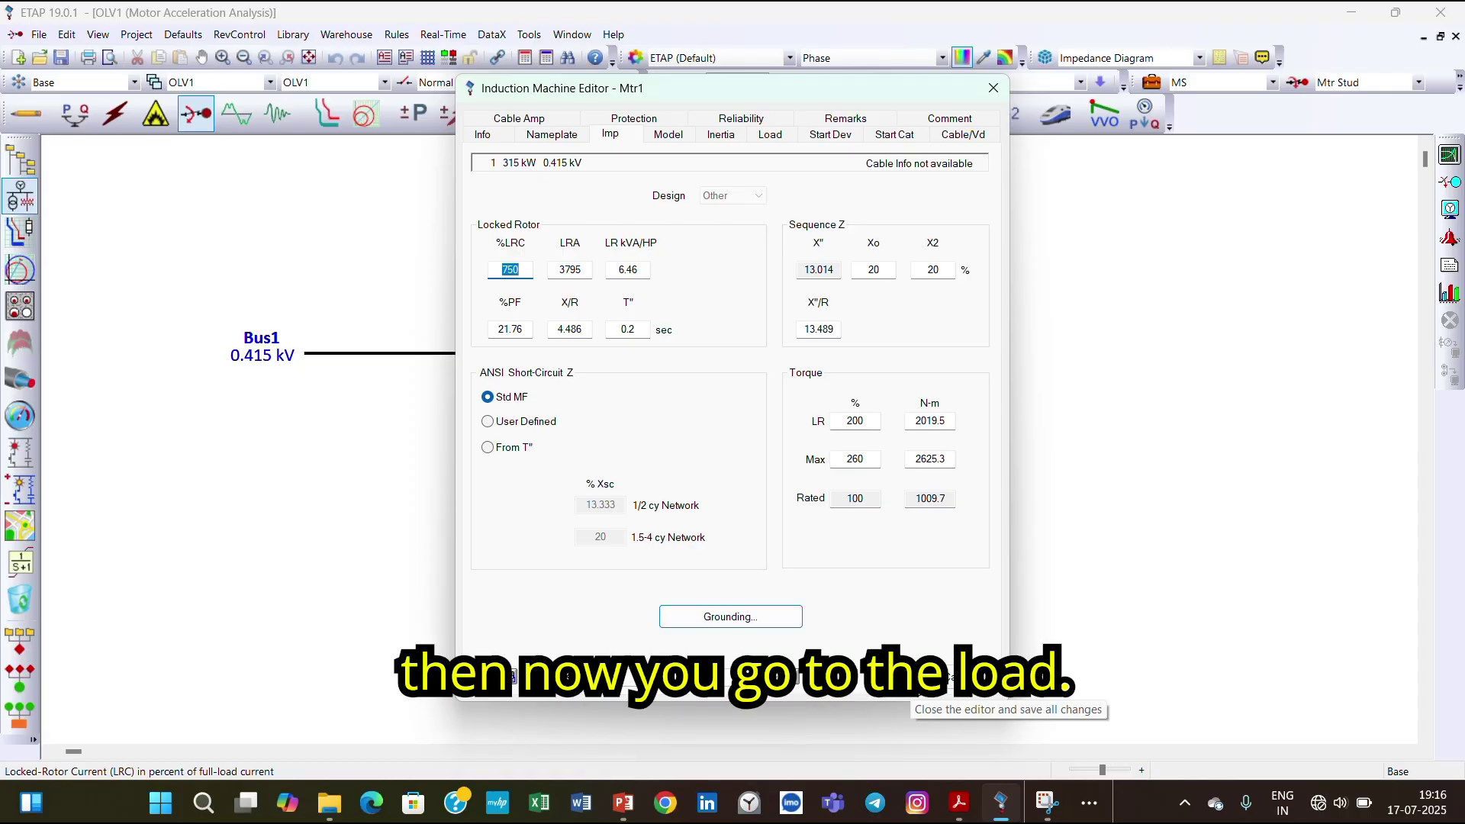
left_click(770, 135)
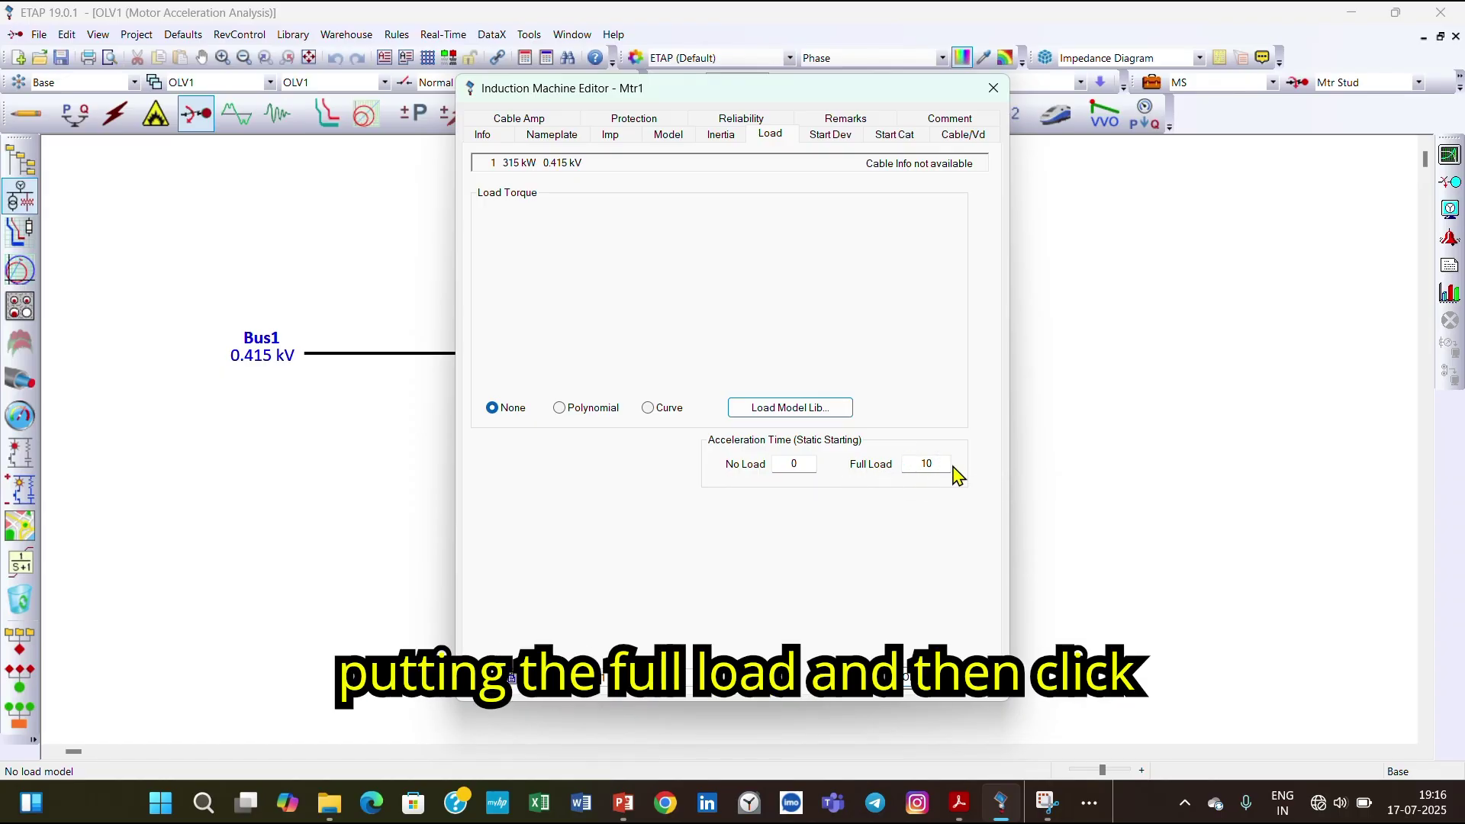
left_click(905, 691)
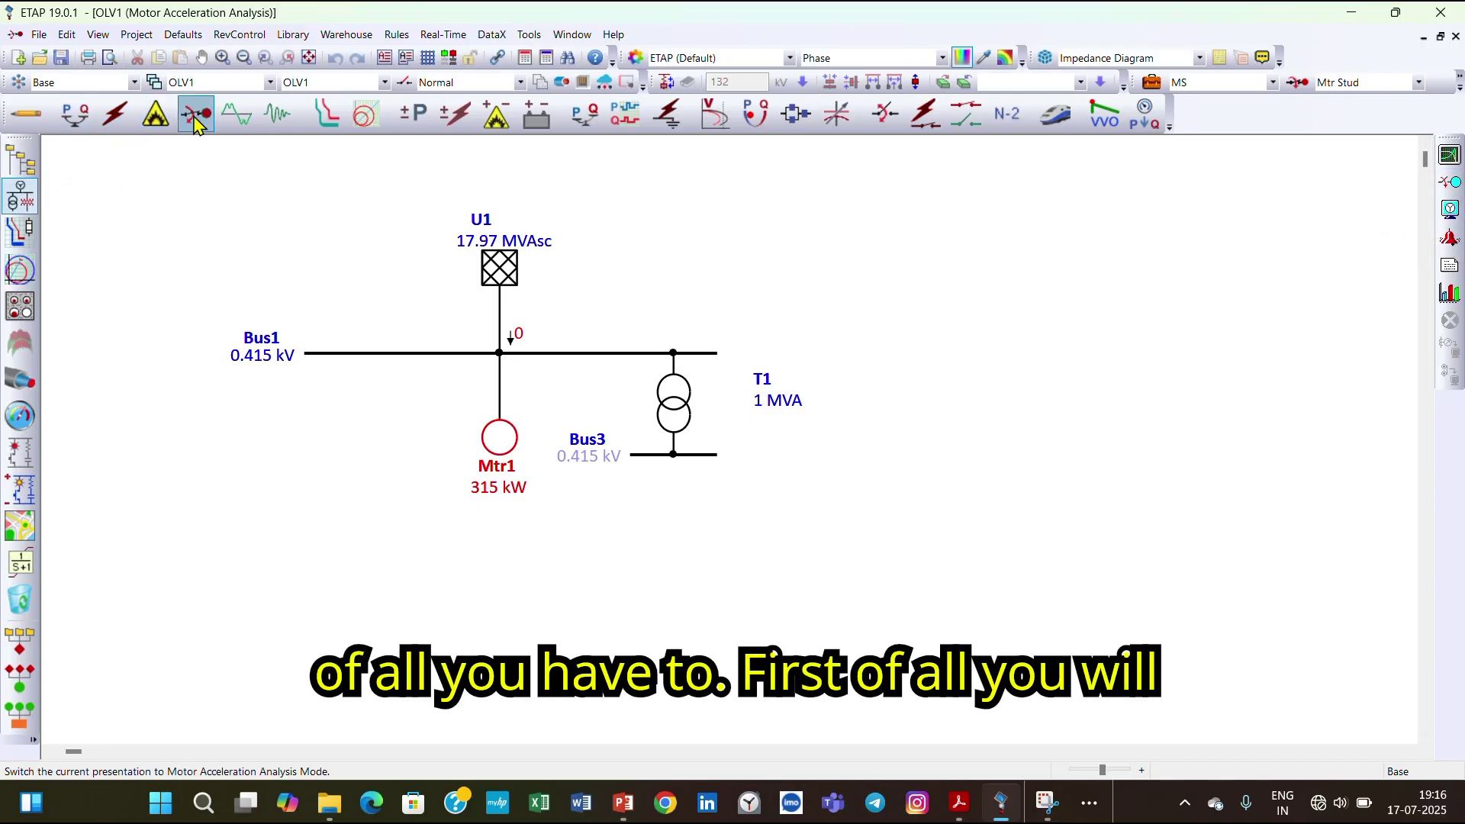
Run the static motor starting calculation in Motor Acceleration Analysis mode and dismiss the alert view
left_click(27, 137)
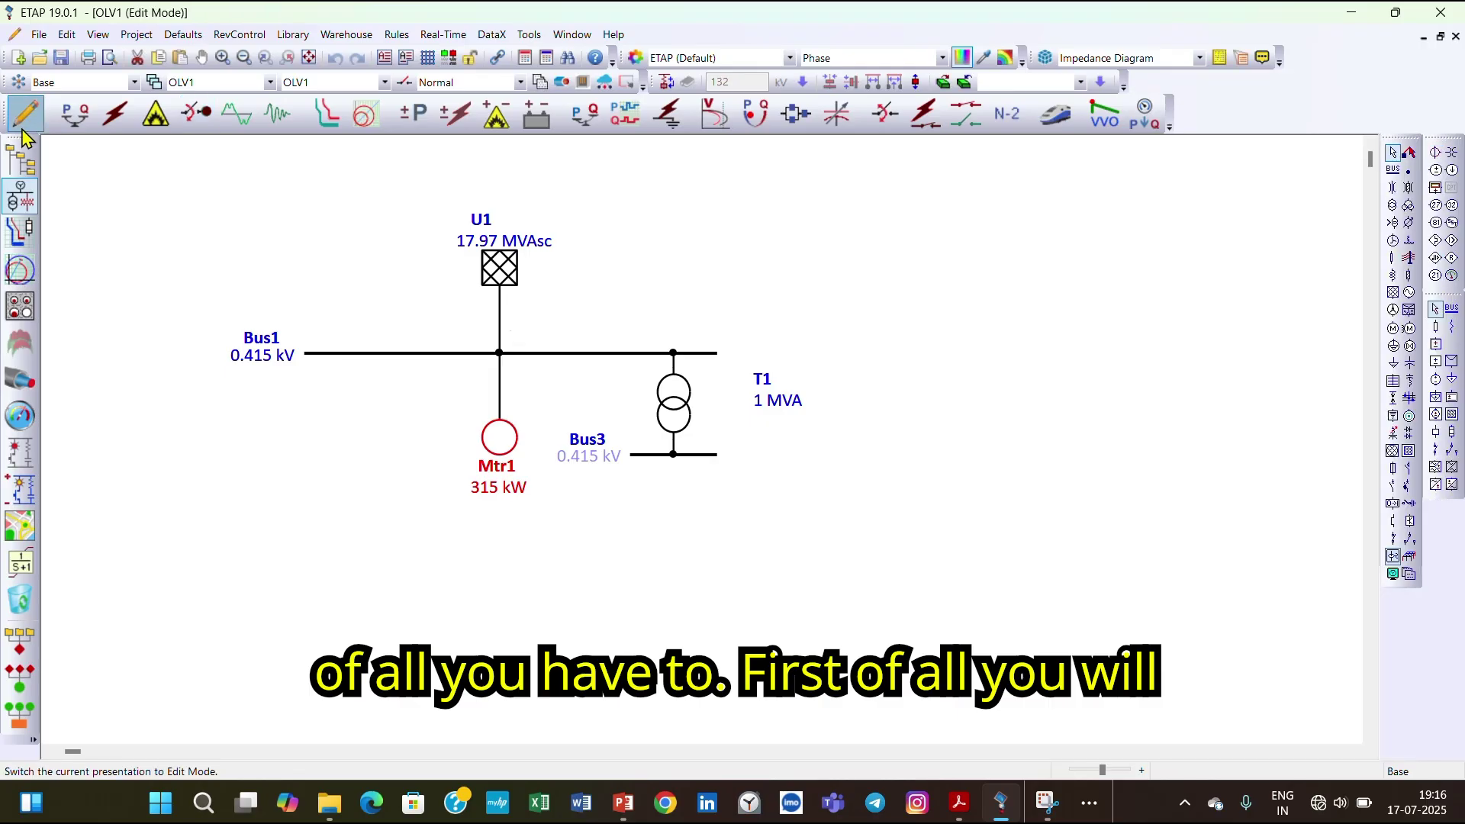
left_click(195, 118)
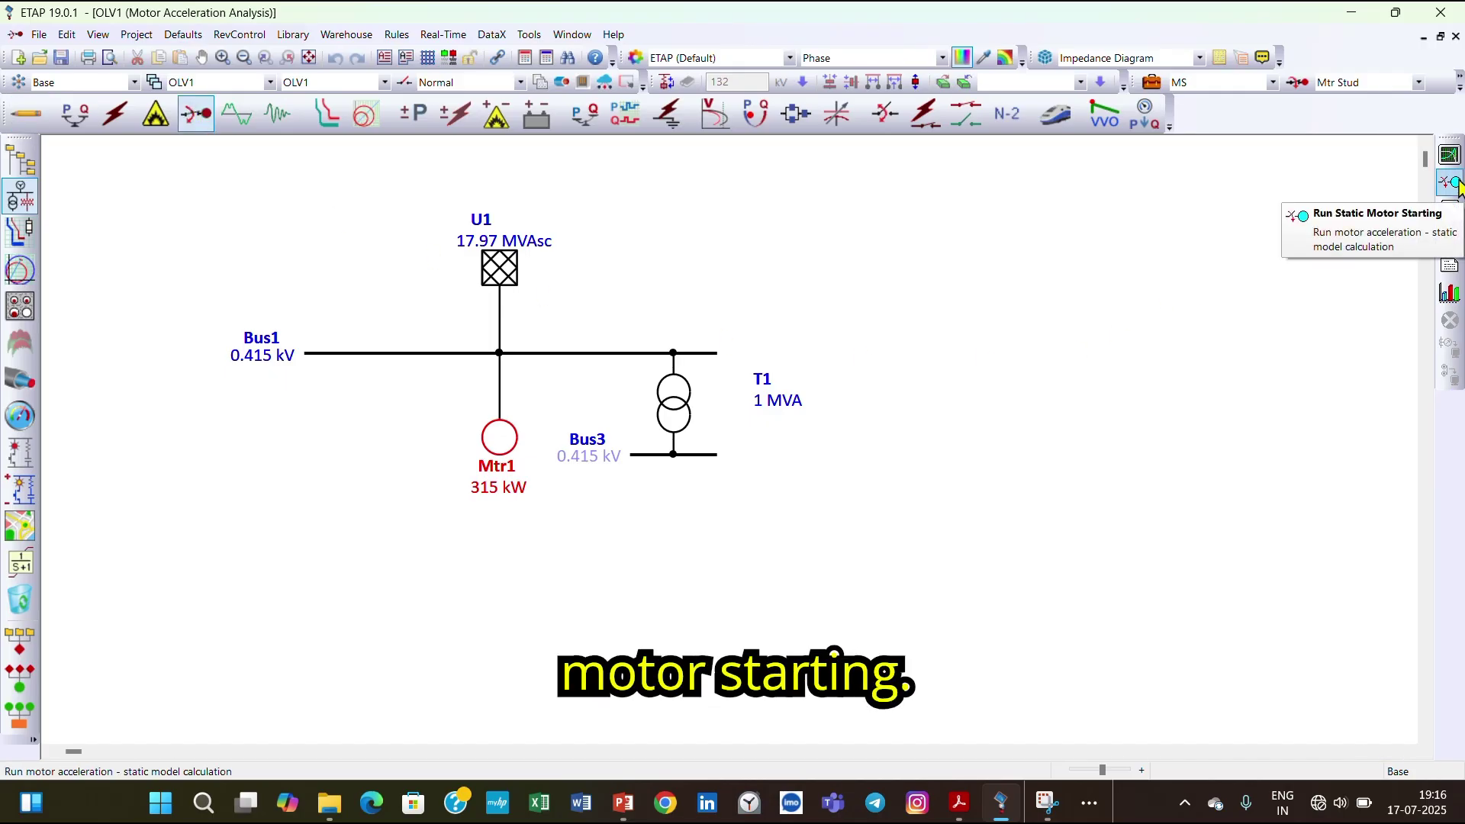
left_click(1454, 183)
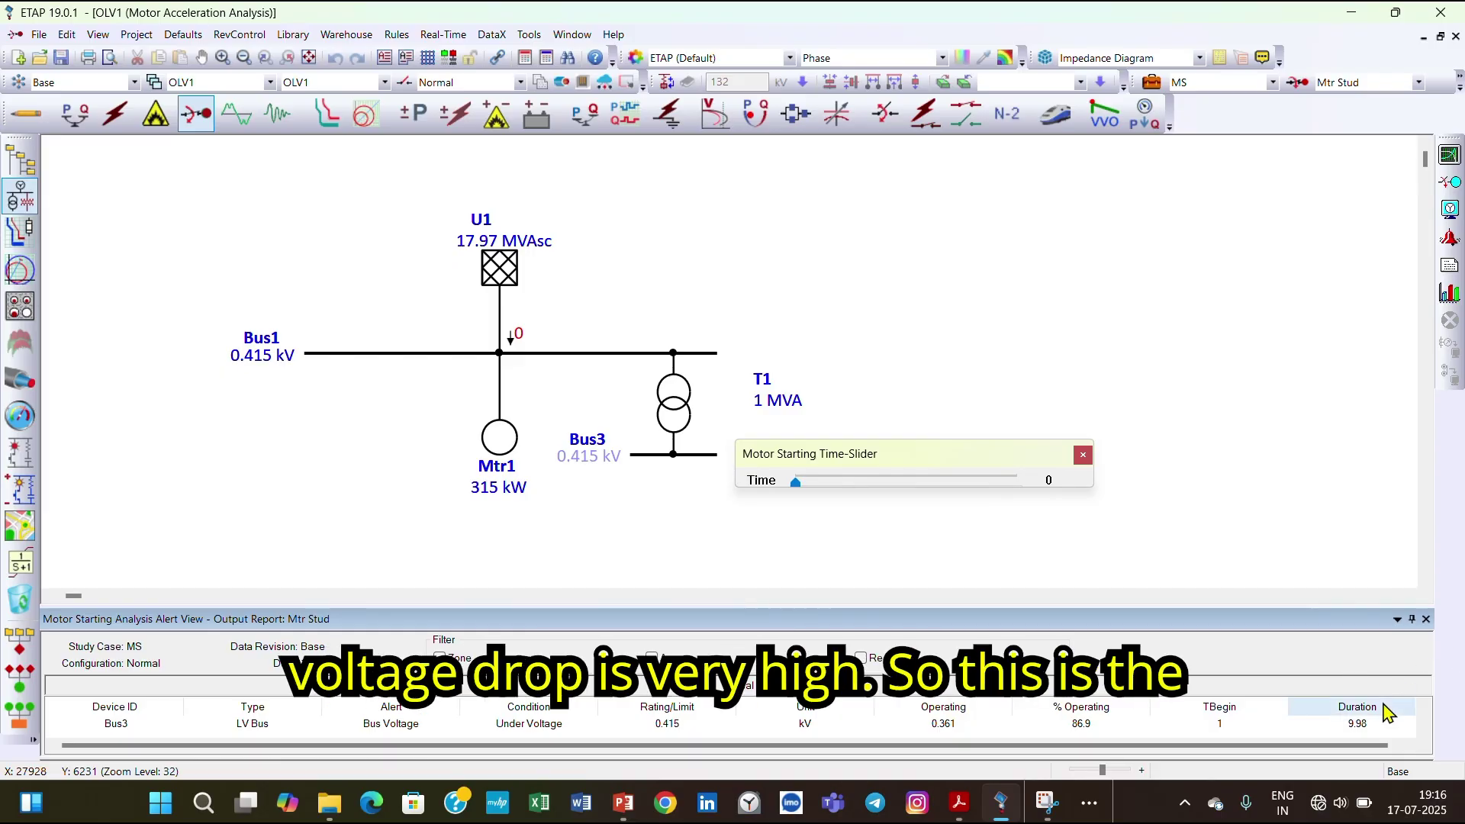
left_click(1426, 619)
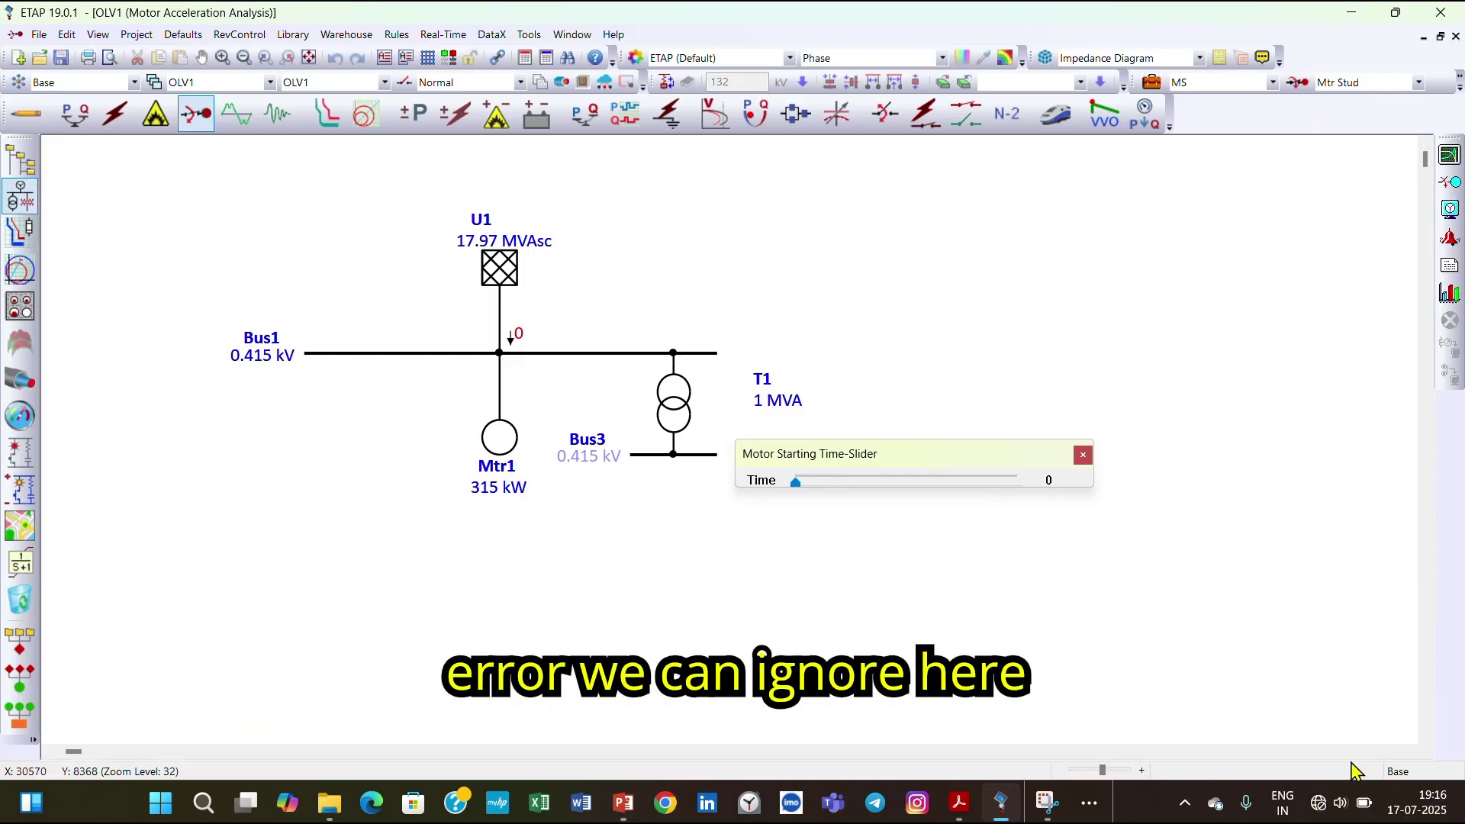
Open the motor starting plots without restoring the last session and plot Current (Line) and V Bus for Mtr1
left_click(1451, 298)
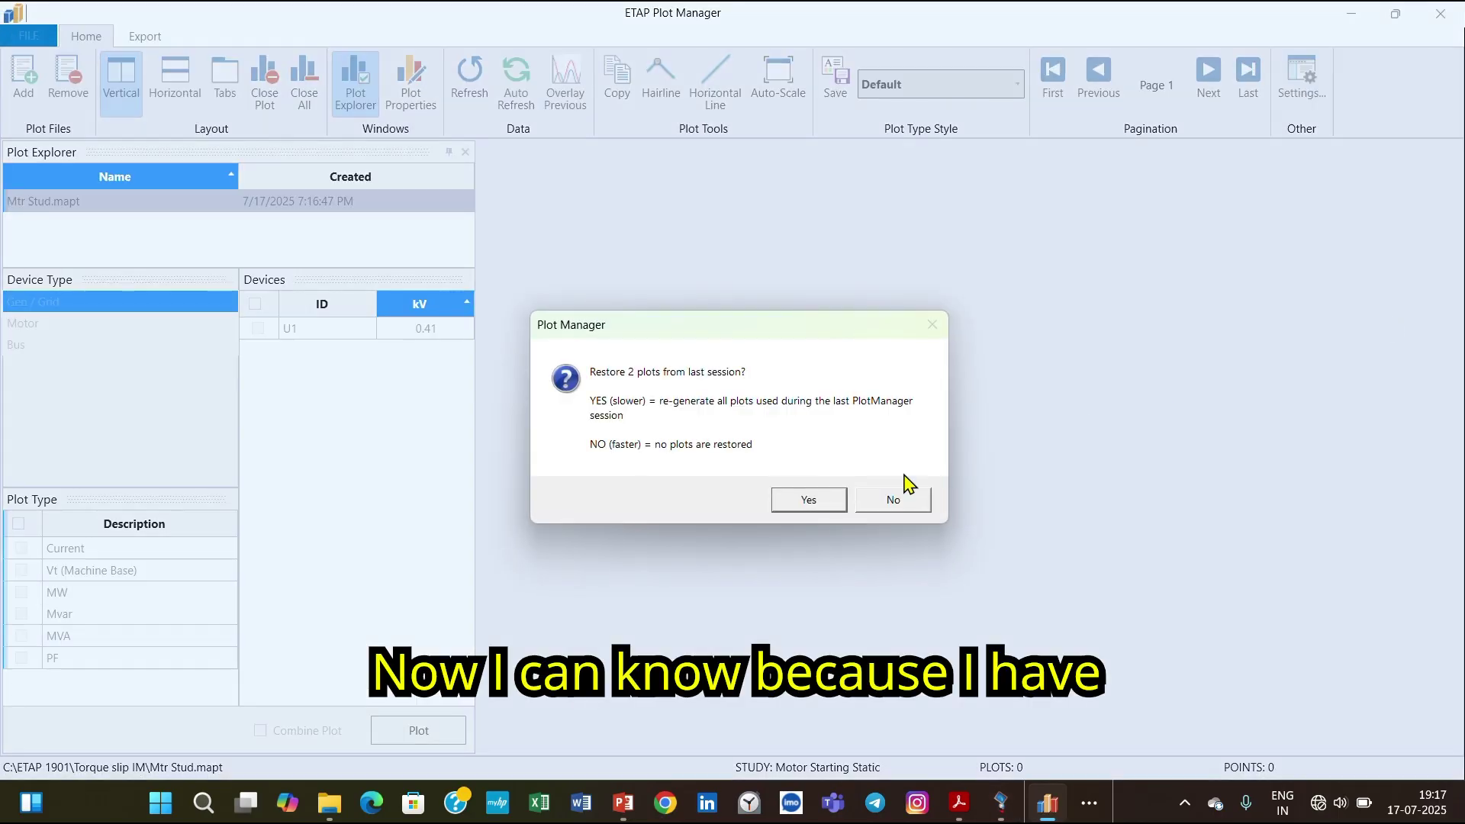
left_click(874, 502)
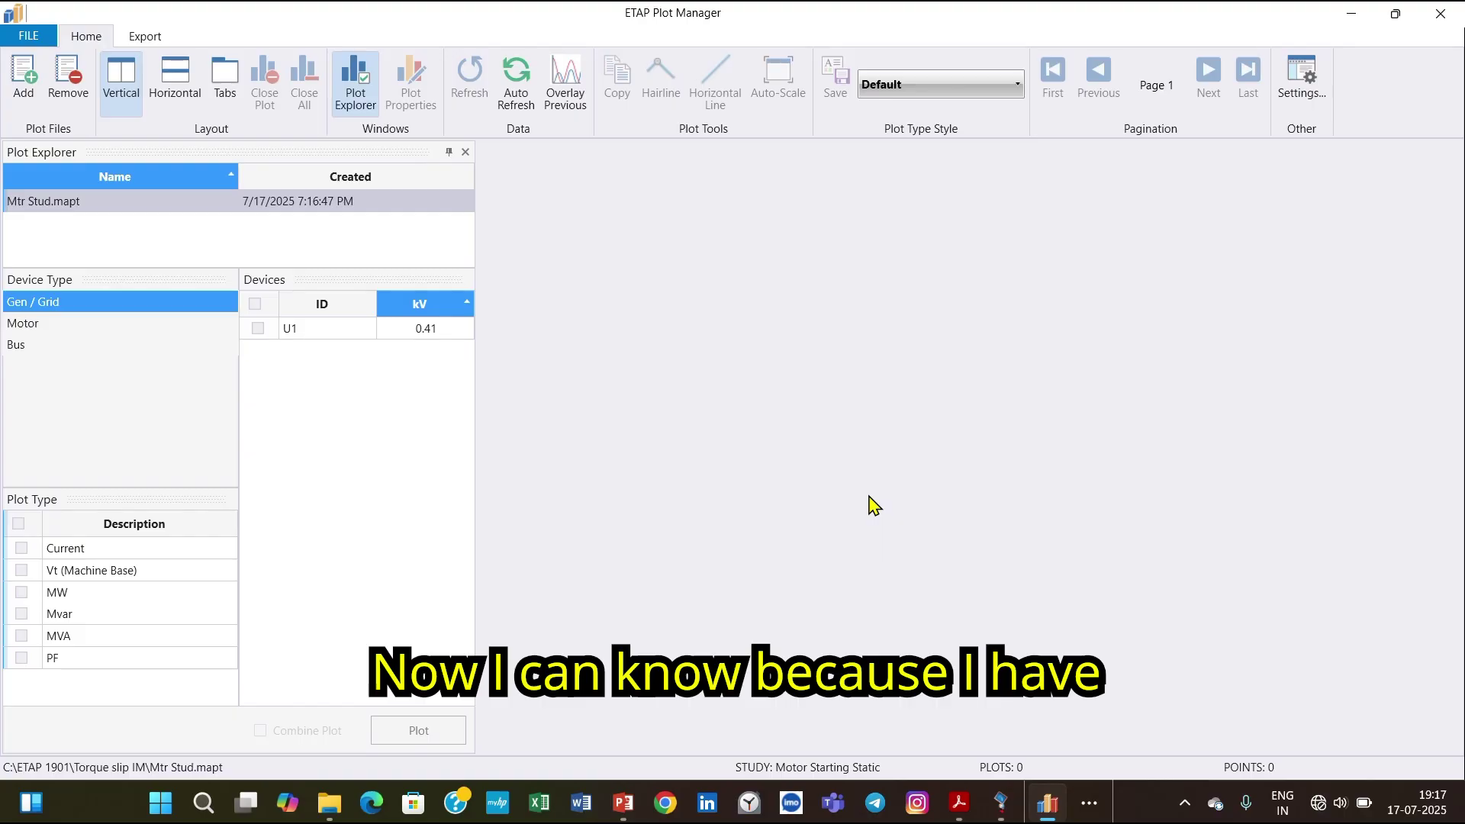
left_click(31, 326)
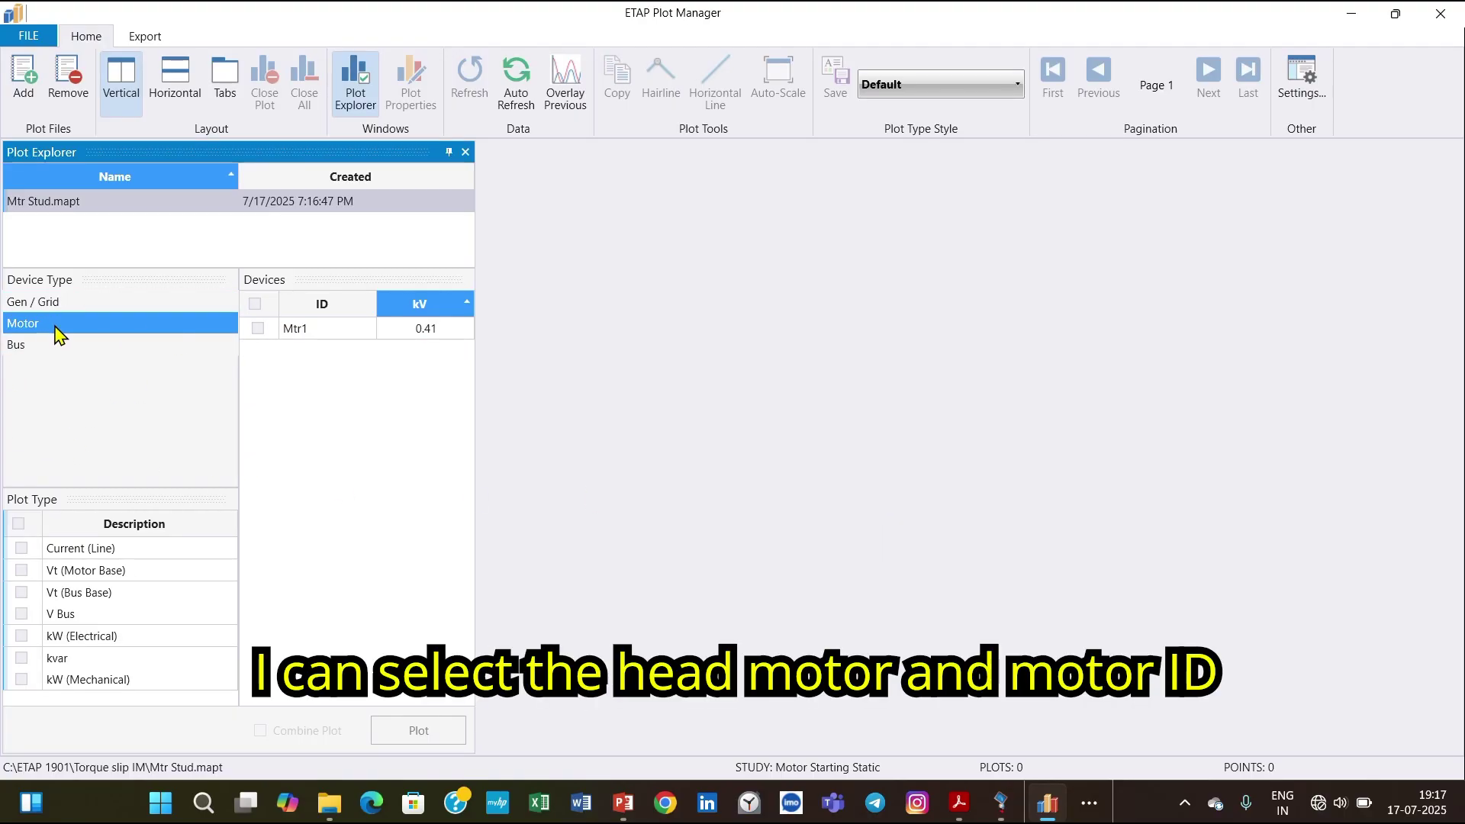
left_click(257, 329)
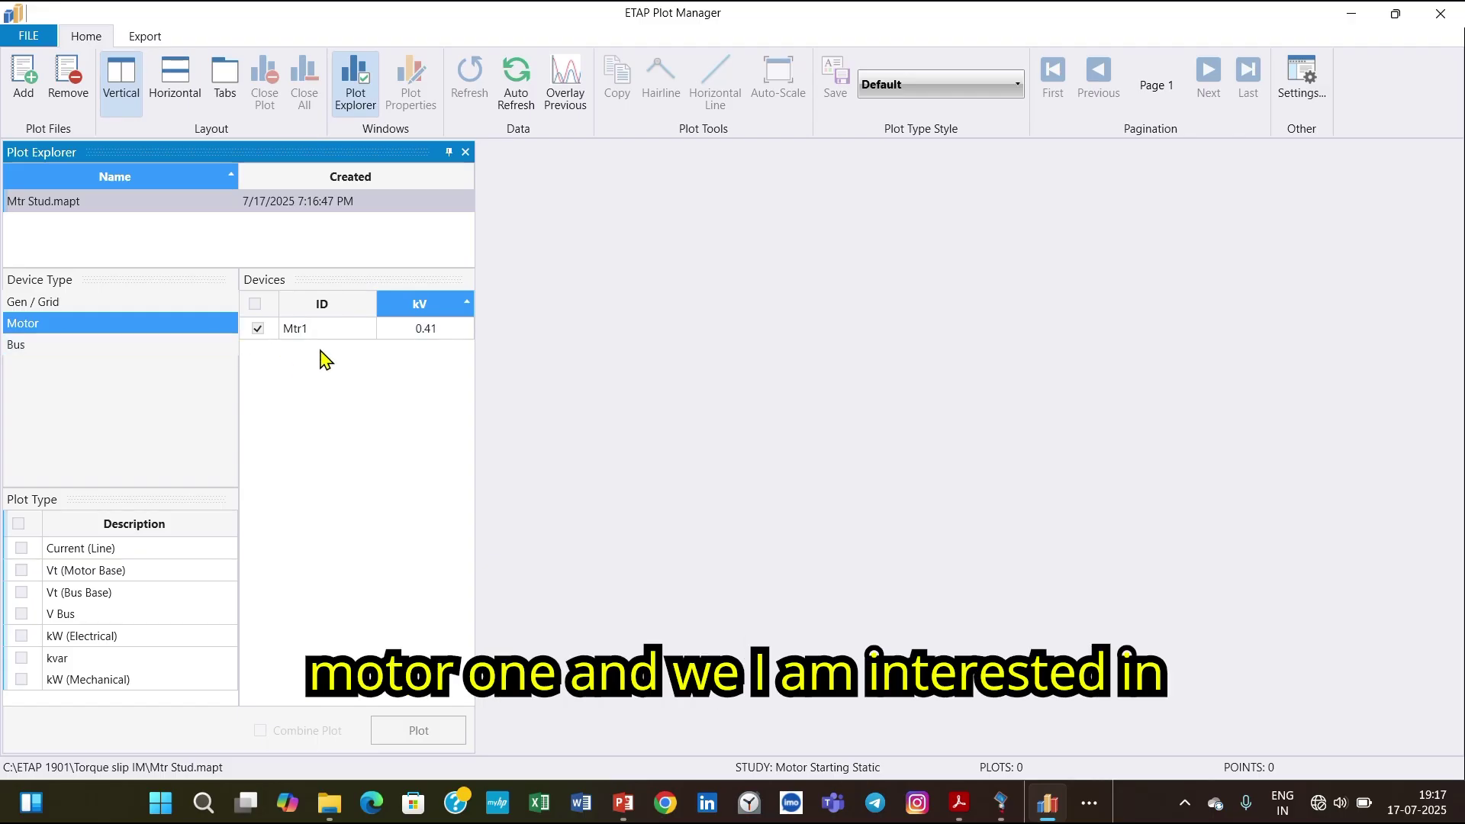
left_click(20, 549)
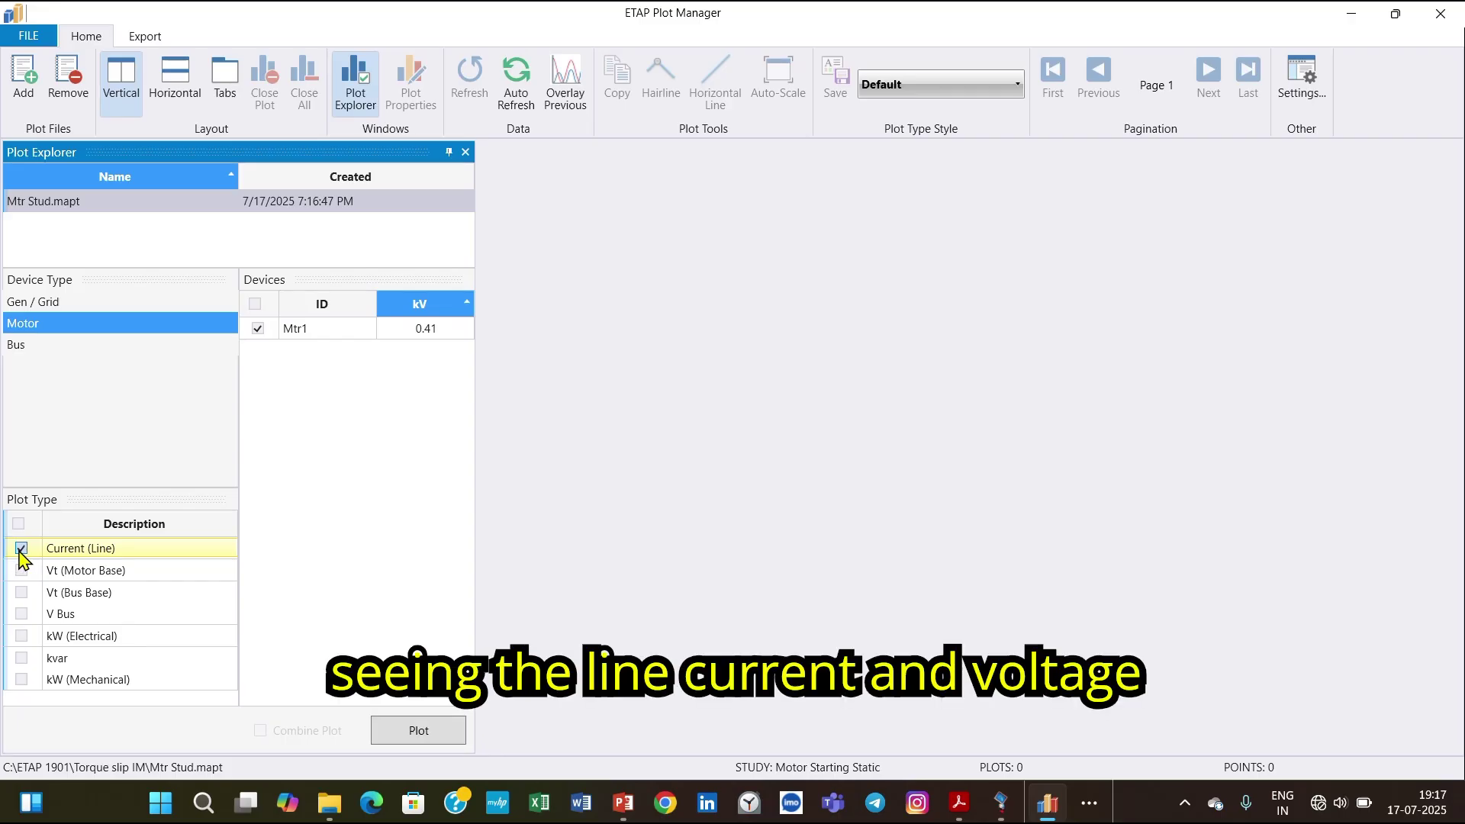
left_click(23, 615)
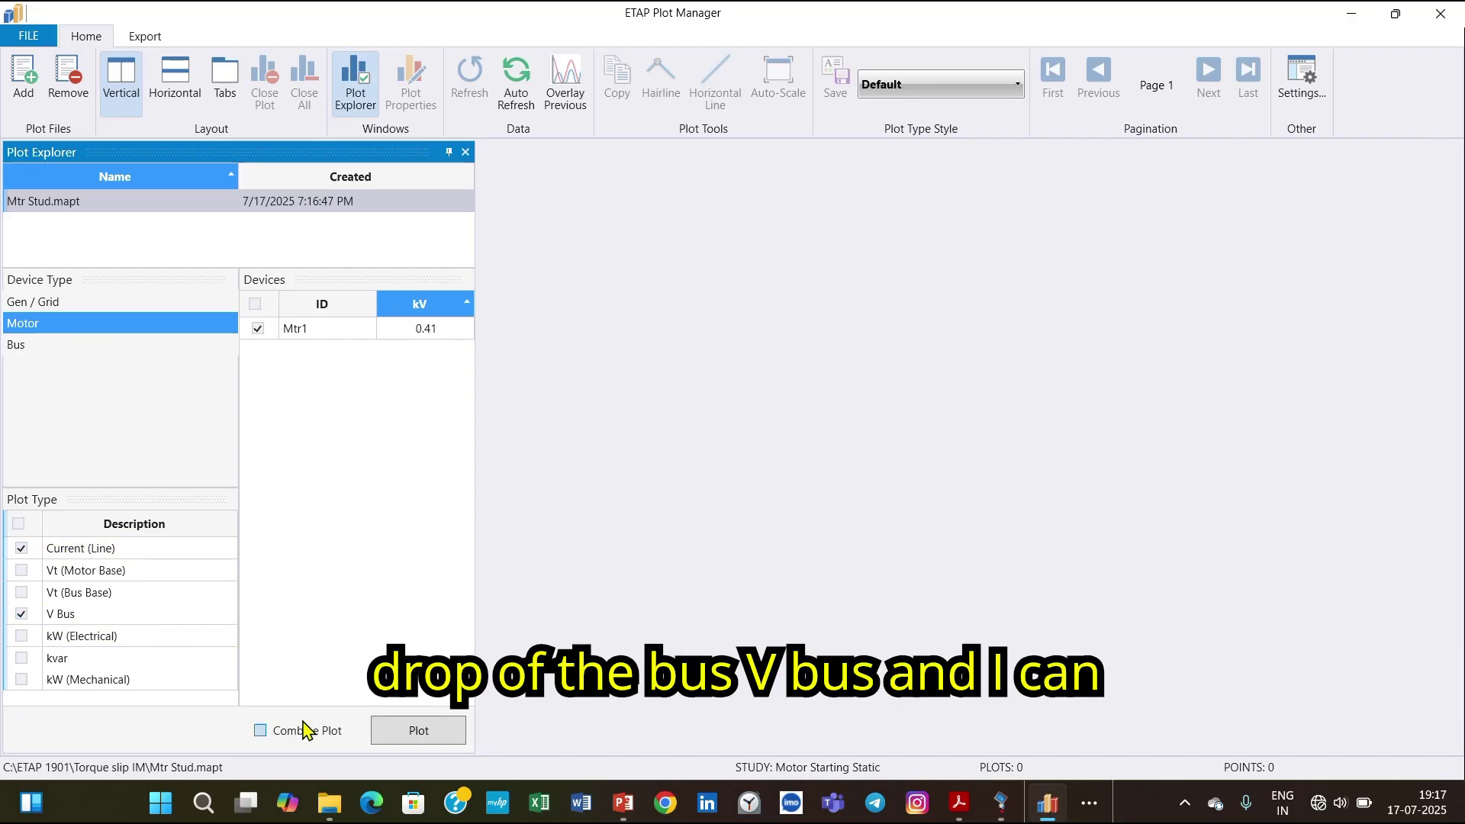
left_click(432, 735)
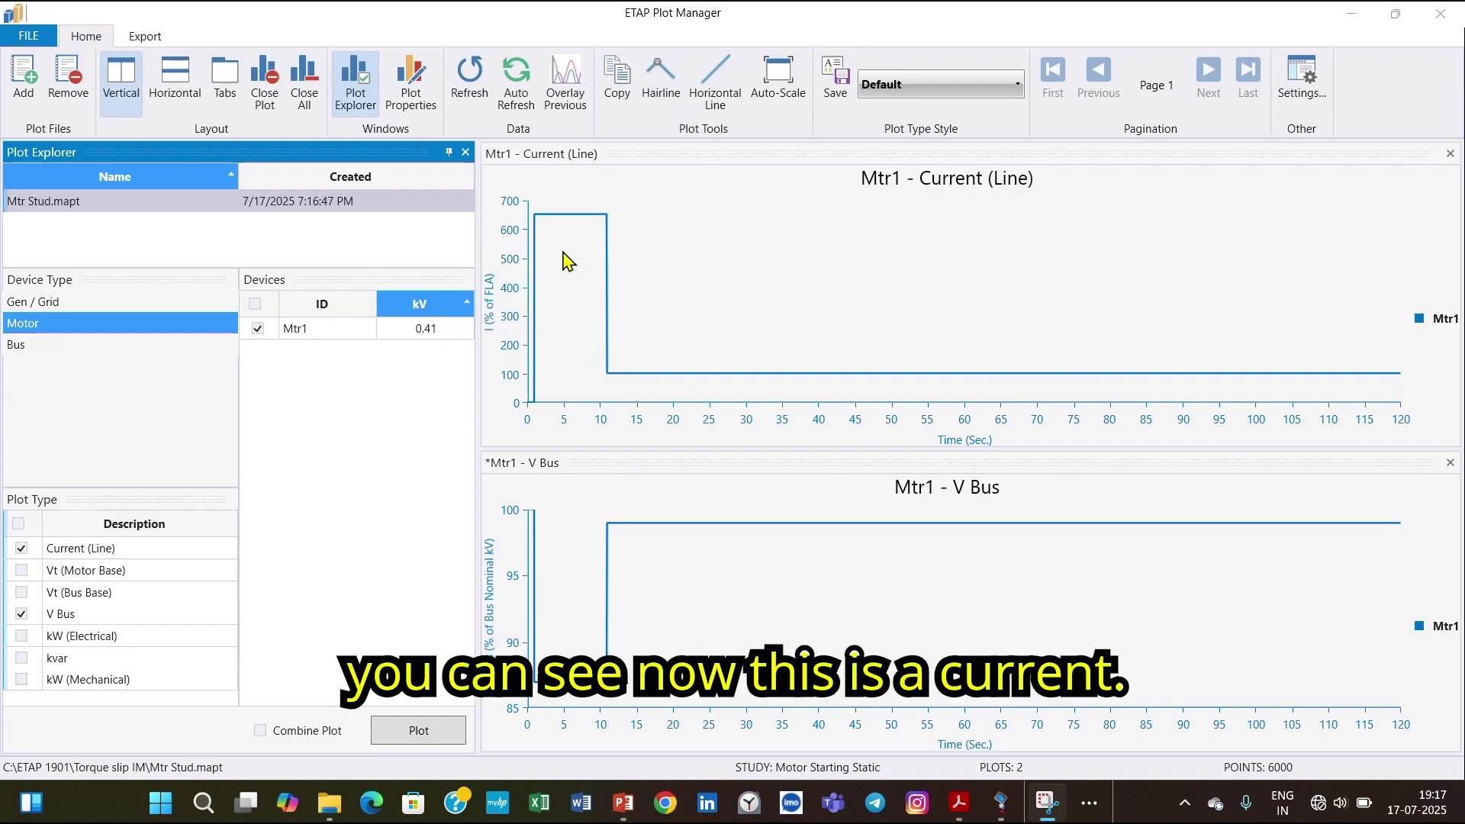
Inspect the Mtr1 line current curve and read the bus voltage during and after starting with the Hairline tool
left_click(571, 217)
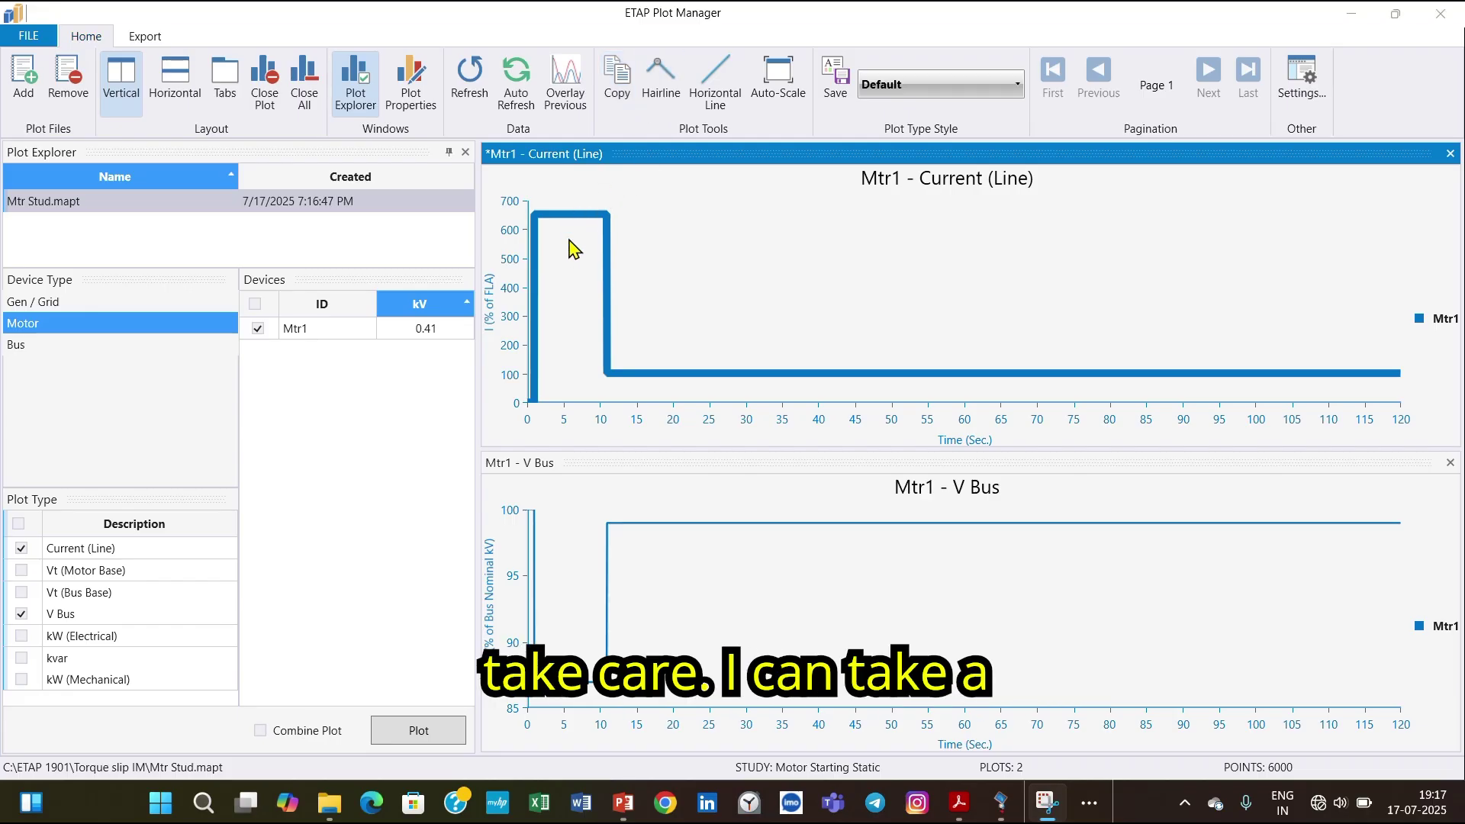
left_click(603, 223)
left_click(661, 76)
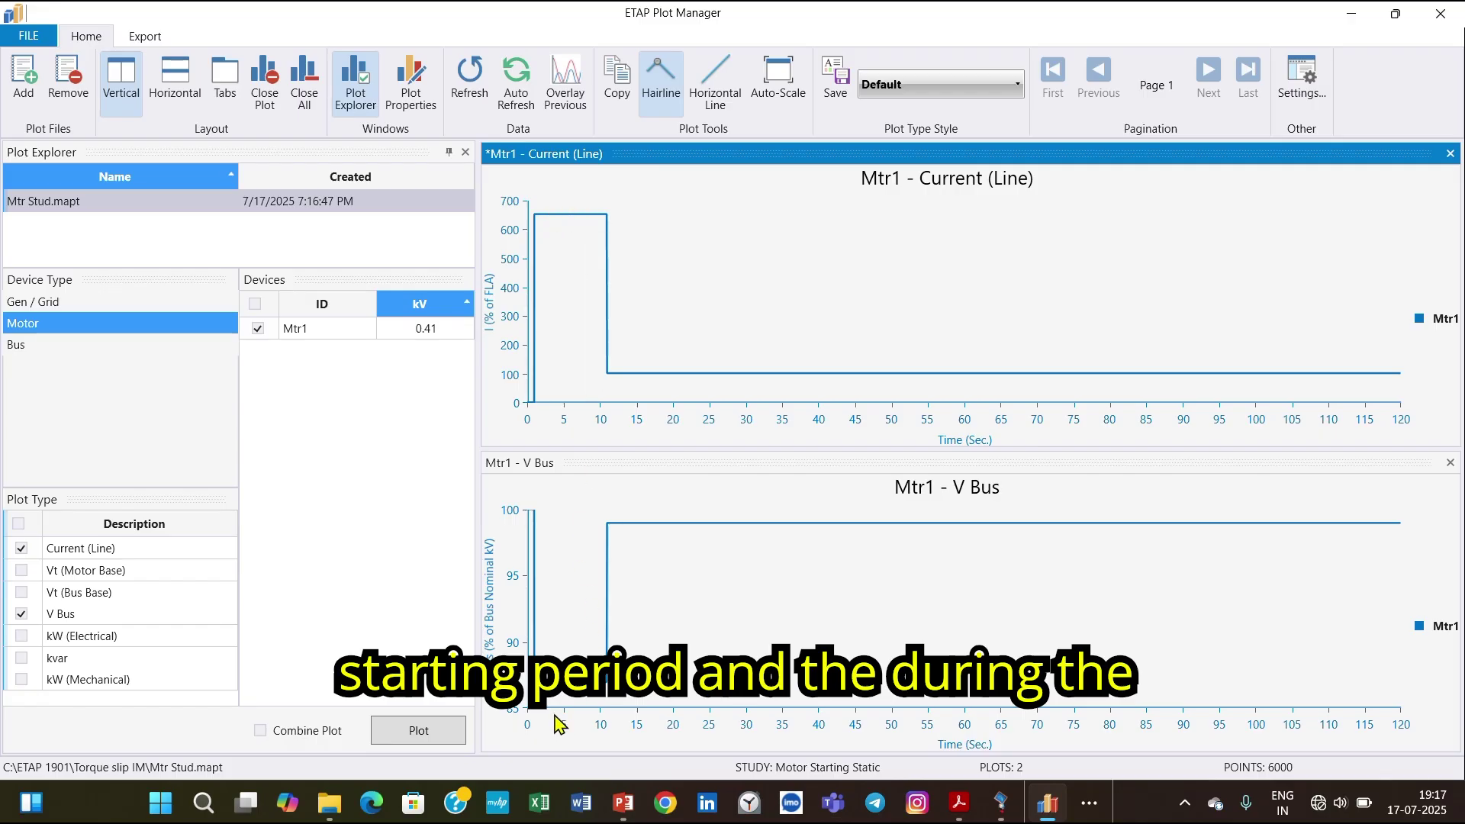
left_click(596, 691)
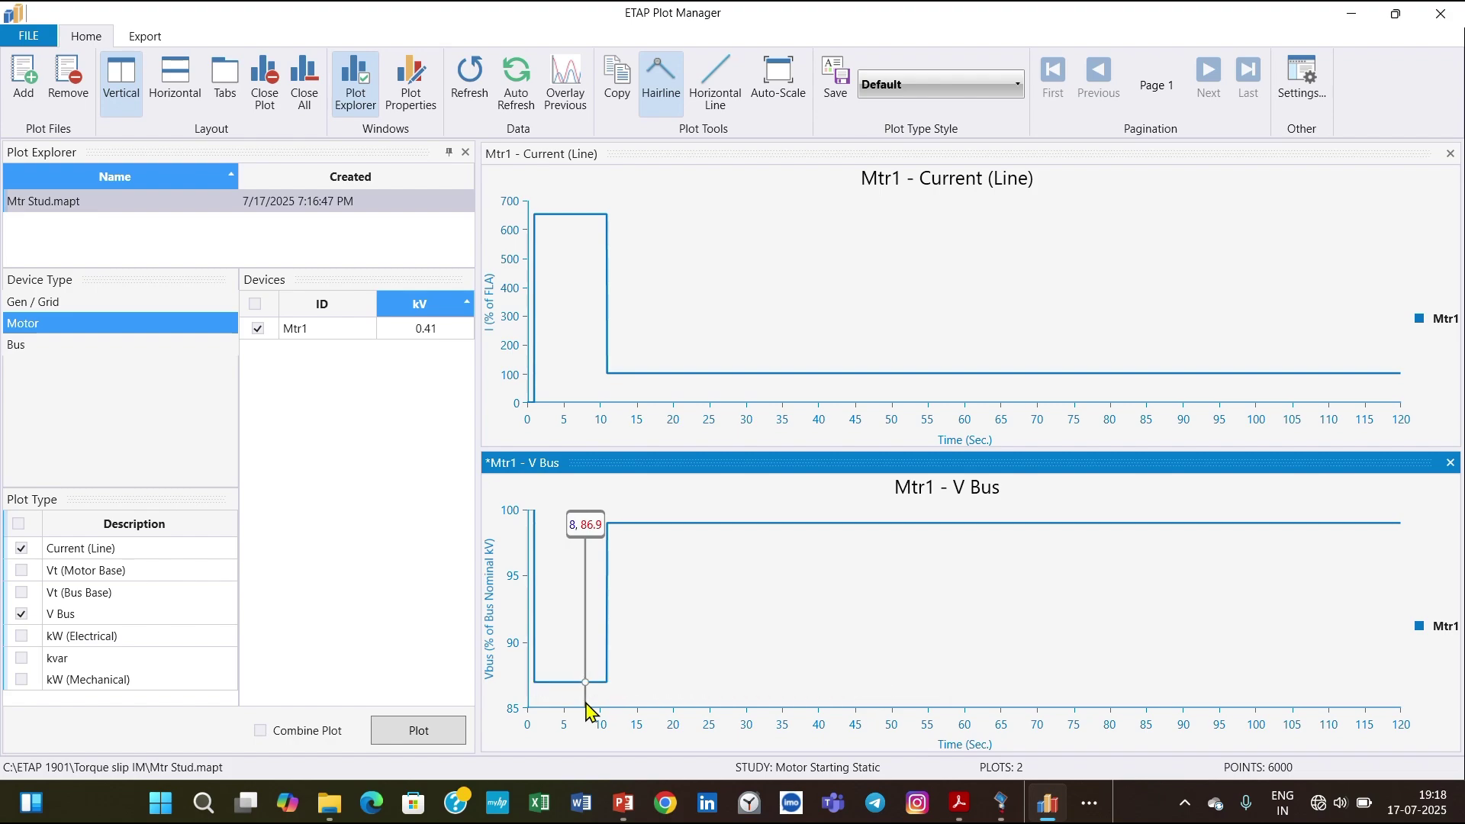
left_click_drag(587, 709, 718, 615)
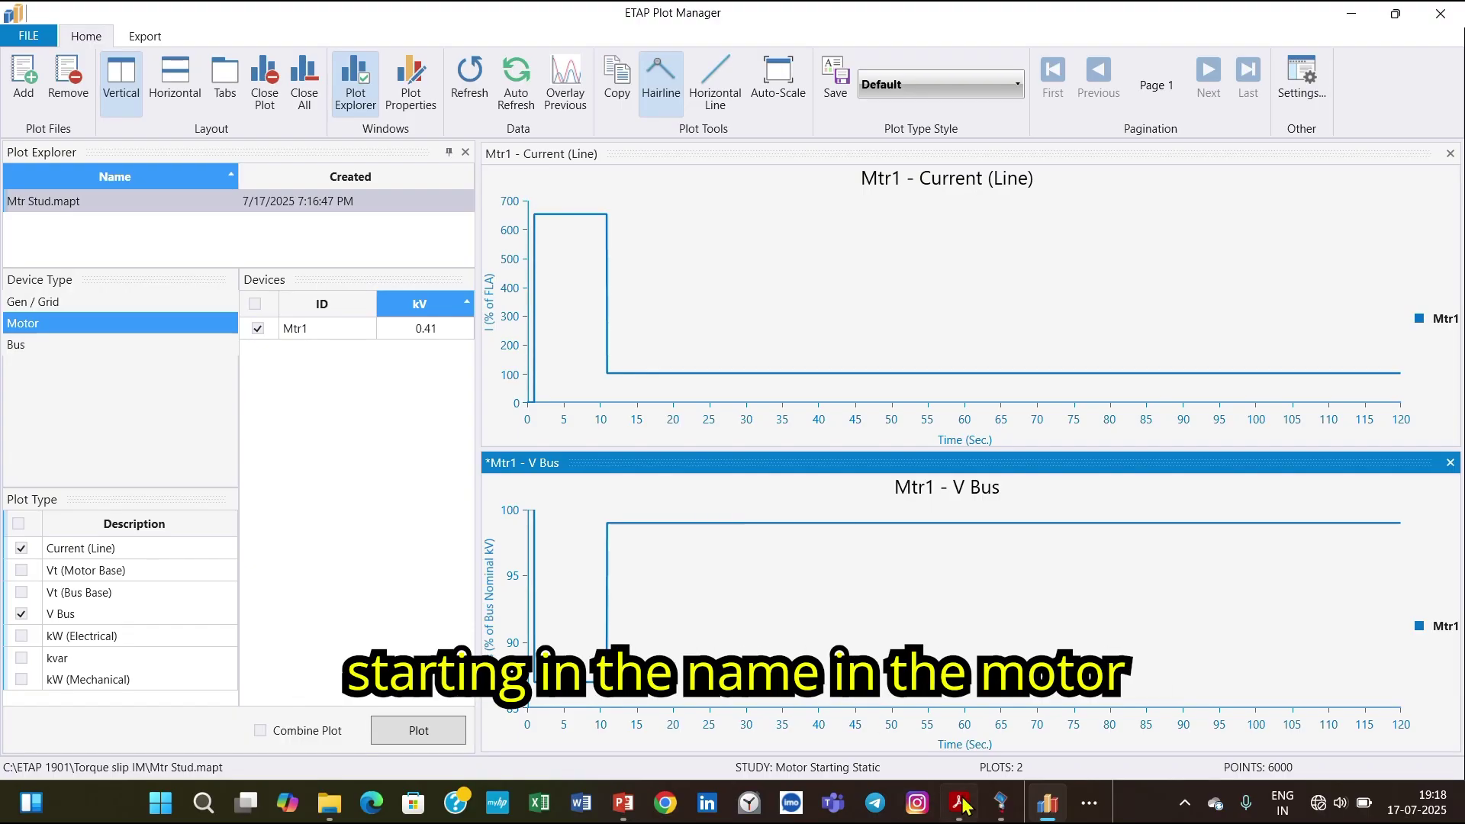
Check Mtr1's full-load static-starting acceleration time in ETAP, then return to the Plot Manager to compare it with the curves
left_click(1001, 803)
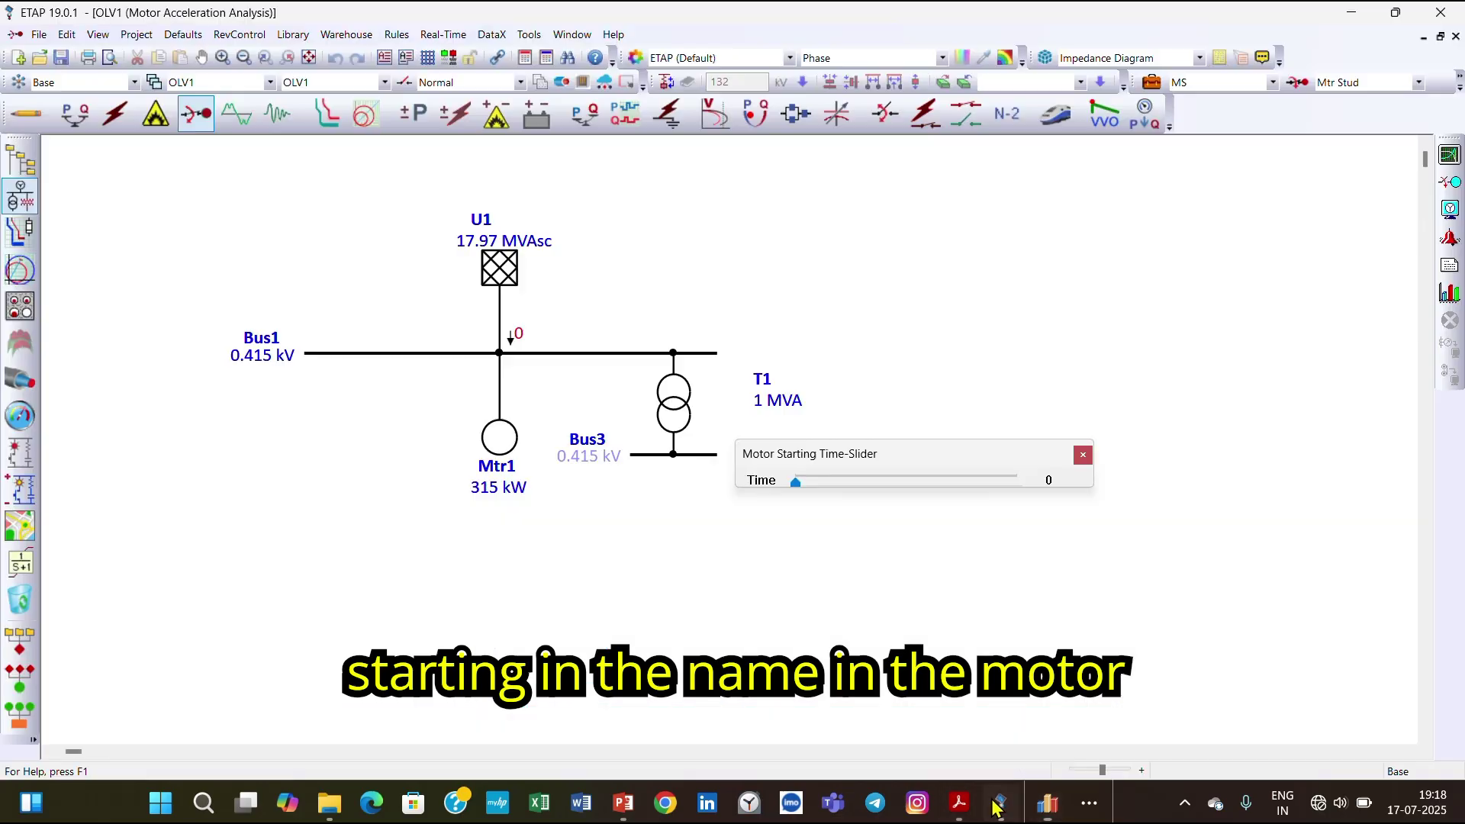
double_click(515, 450)
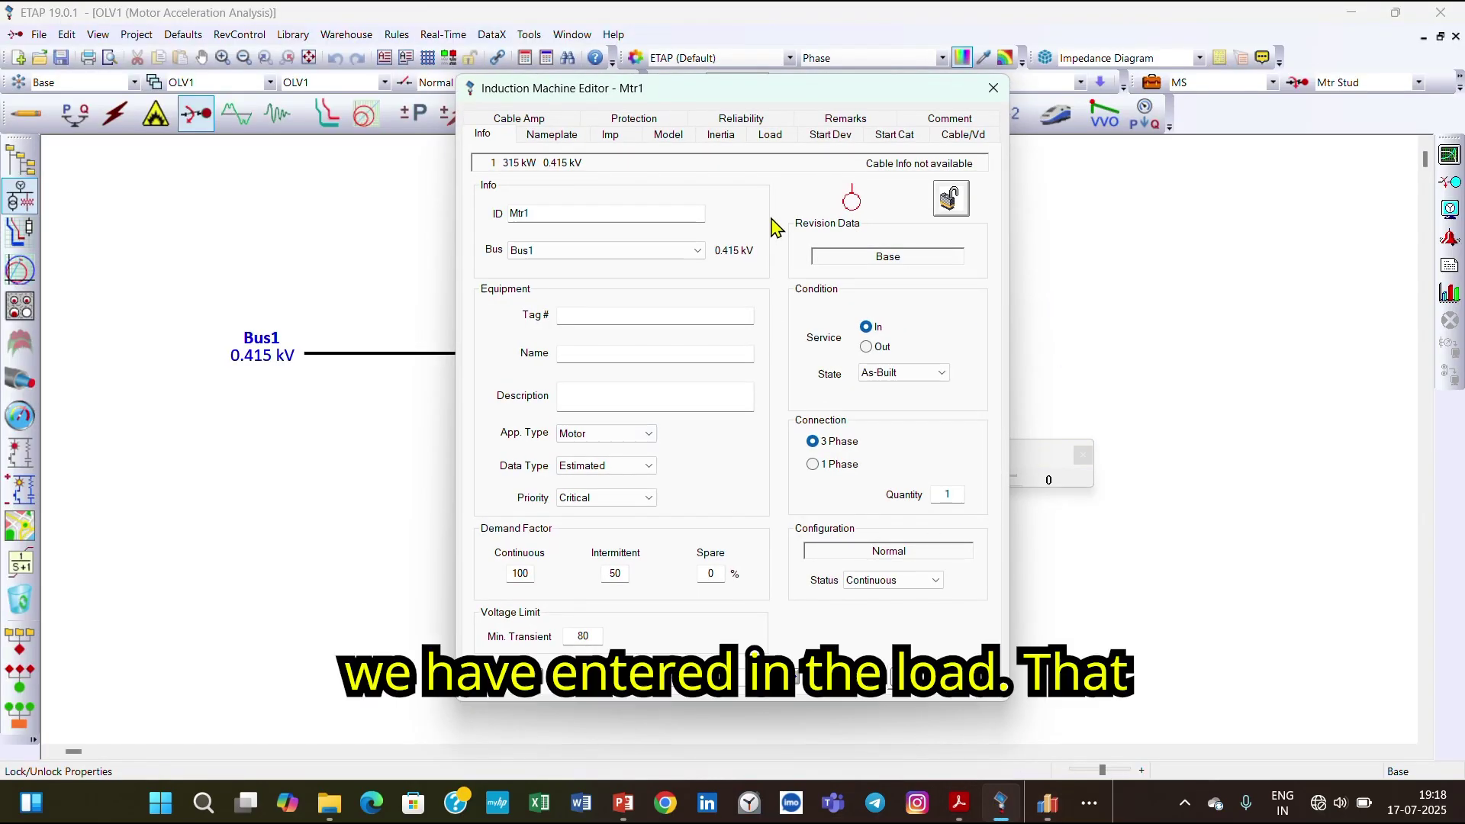
left_click(772, 136)
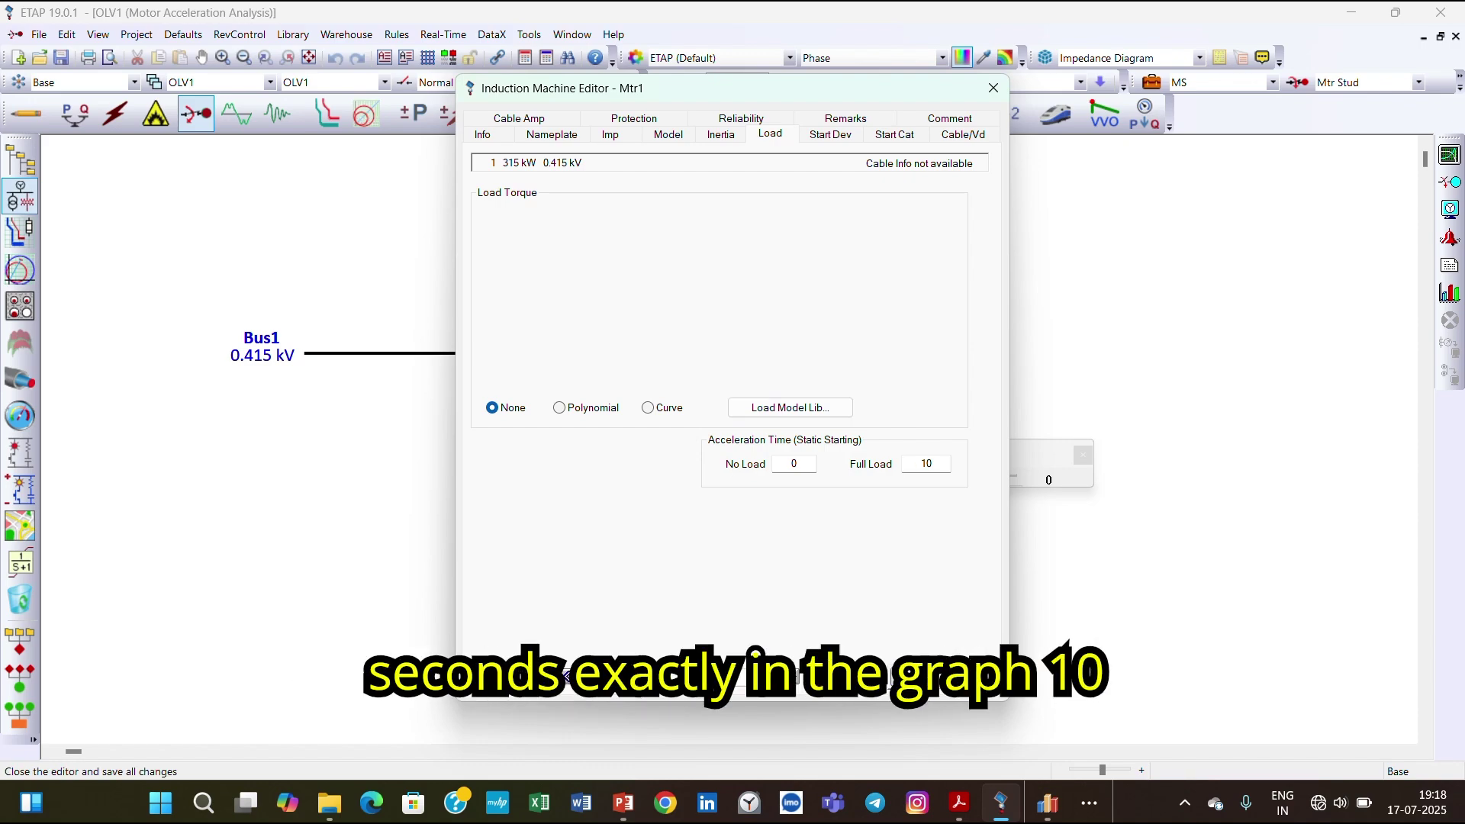
left_click(915, 682)
left_click(1048, 803)
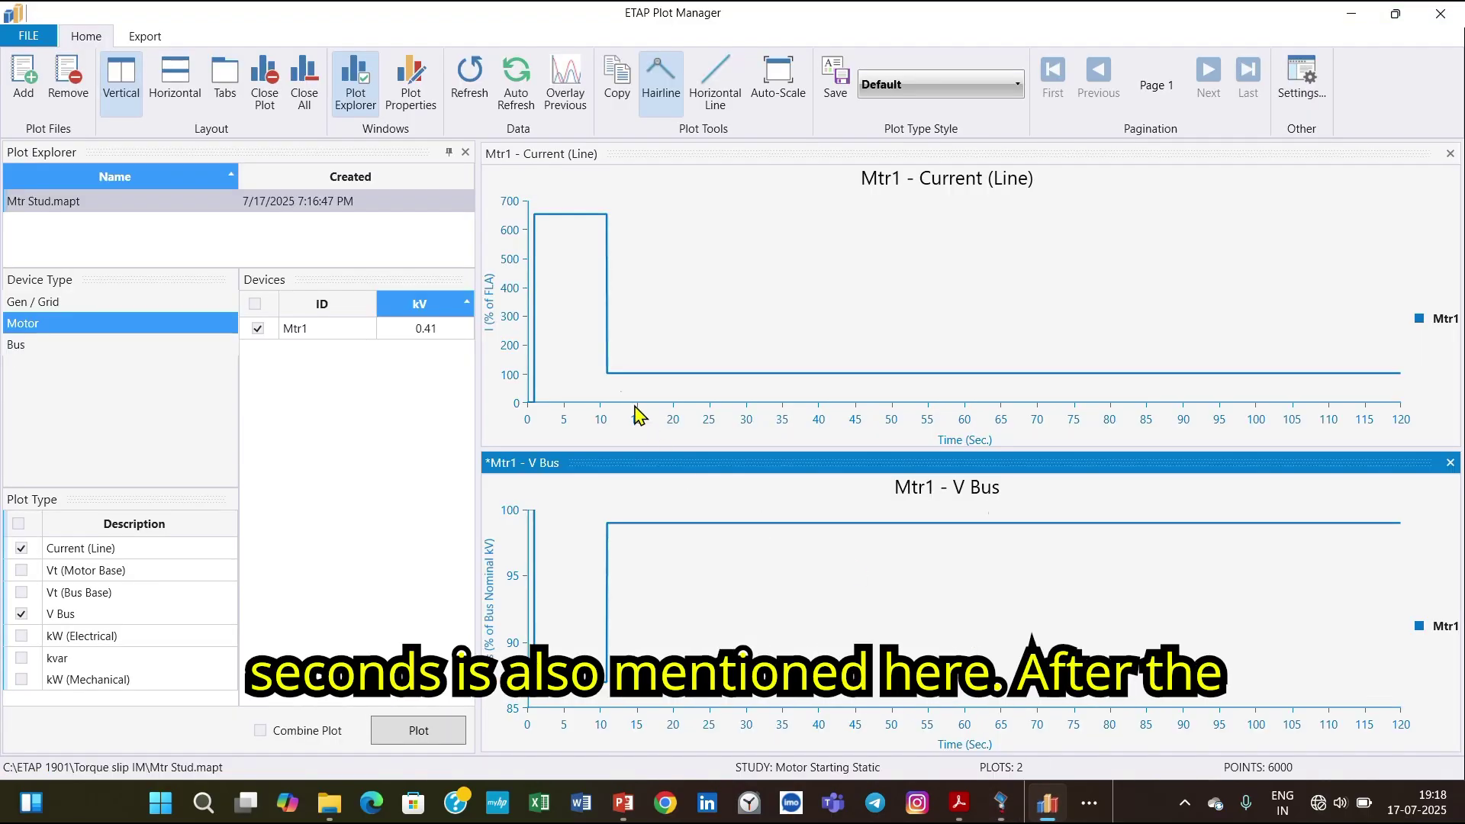
Switch to ETAP and set the start loading of Mtr1's Normal starting category to 50%
mouse_move(609, 393)
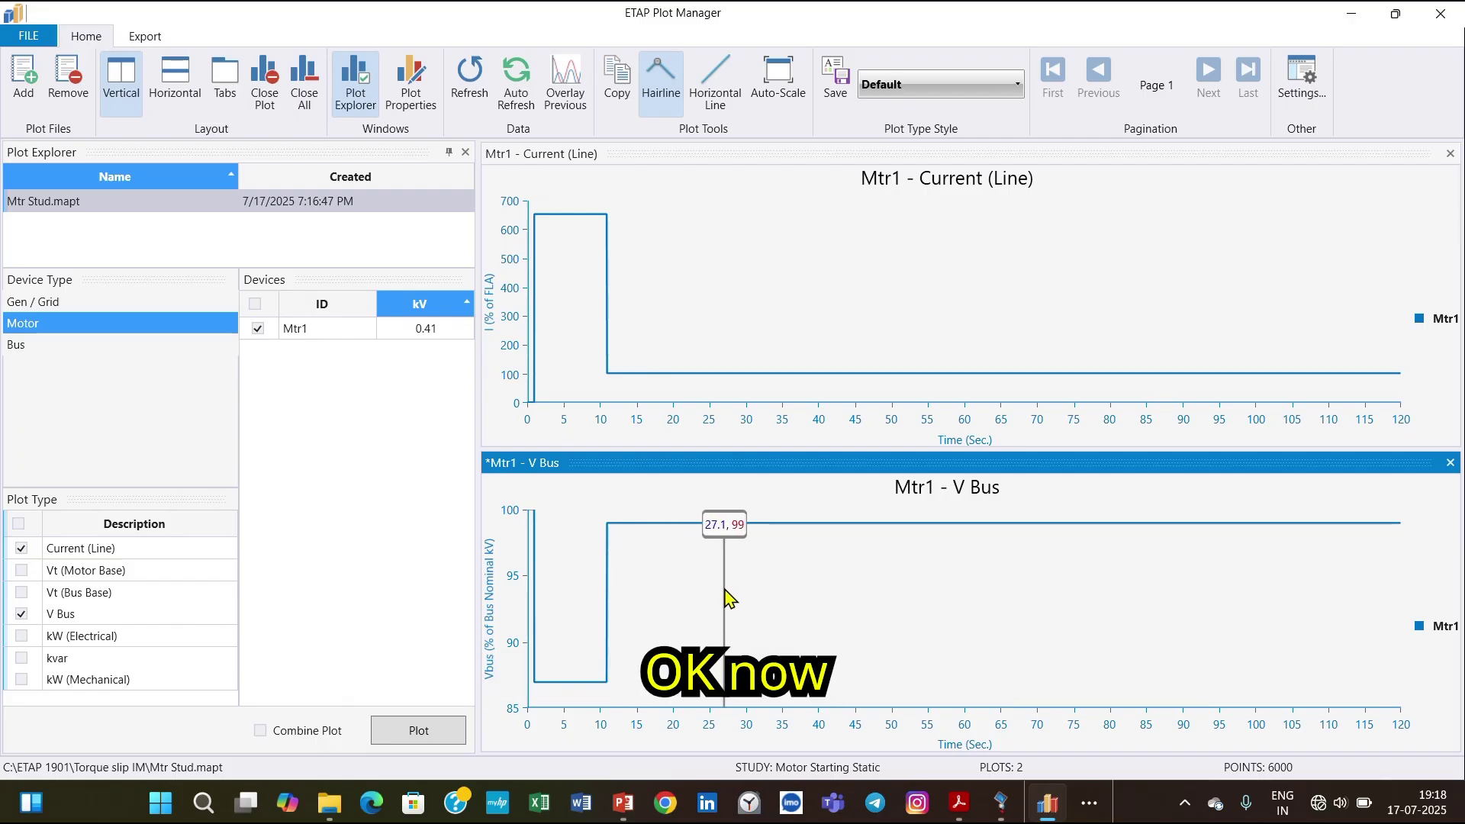
left_click(1001, 802)
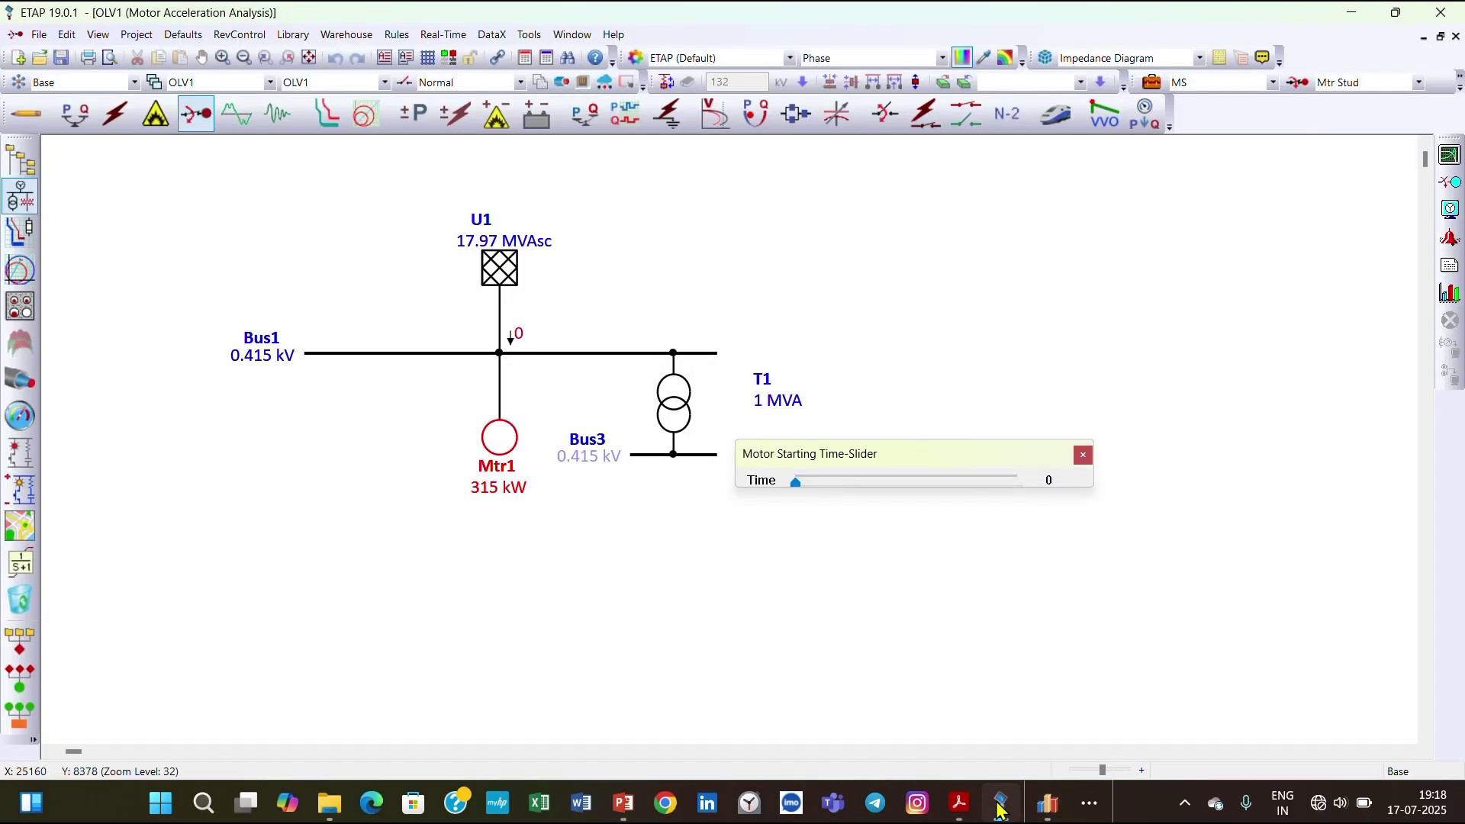
double_click(509, 450)
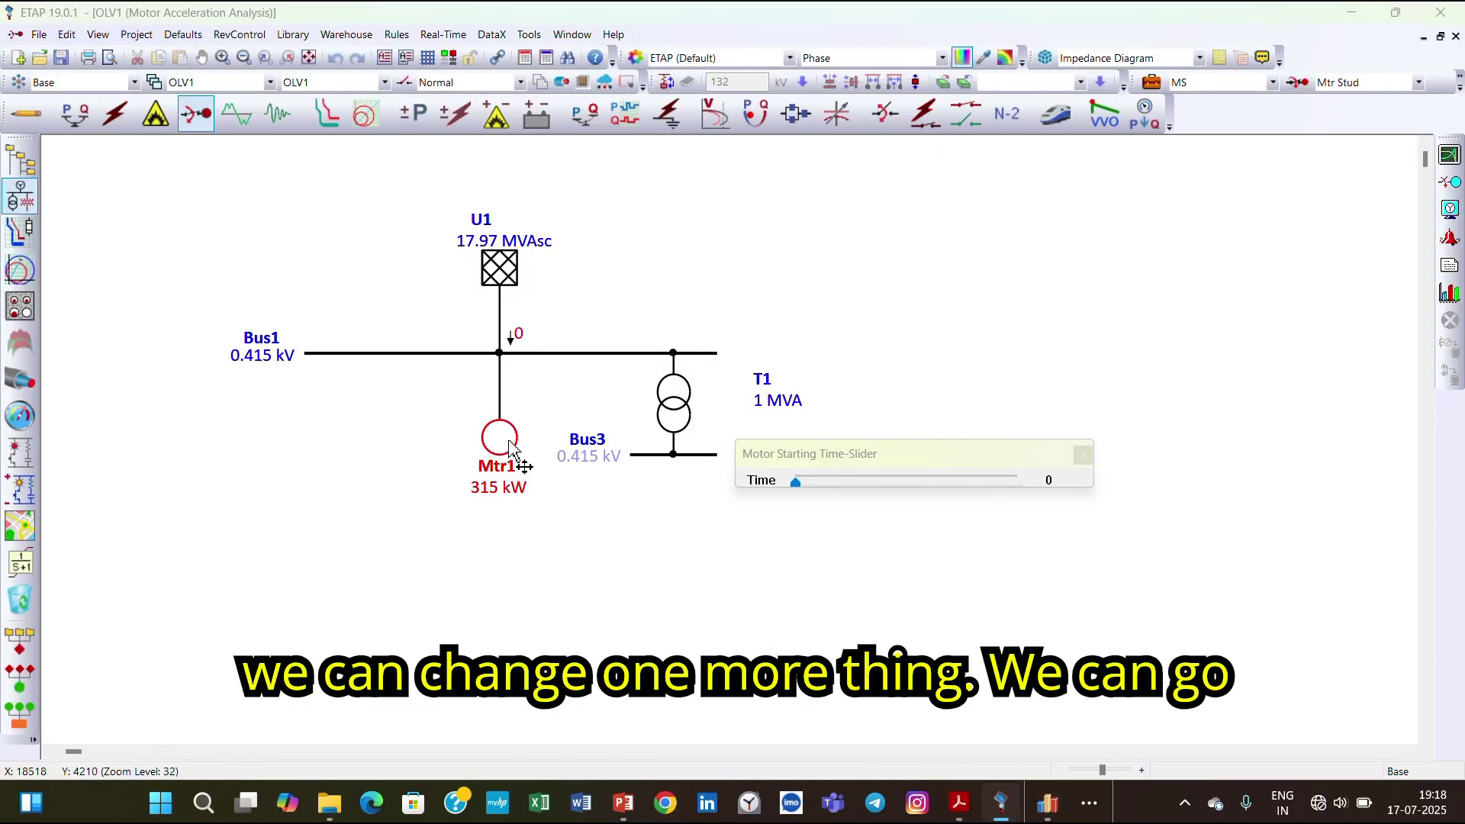
left_click(890, 136)
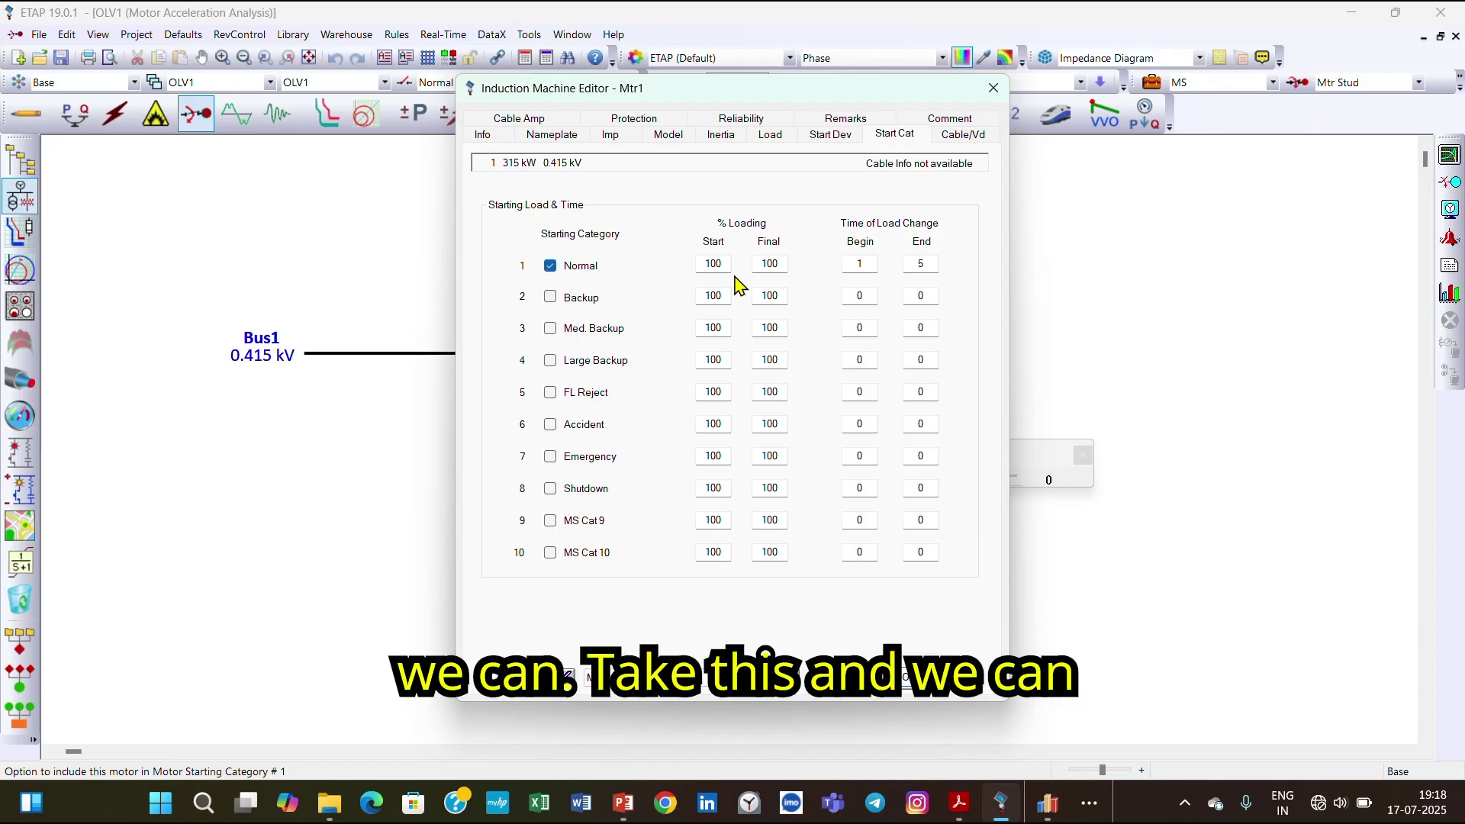
double_click(713, 264)
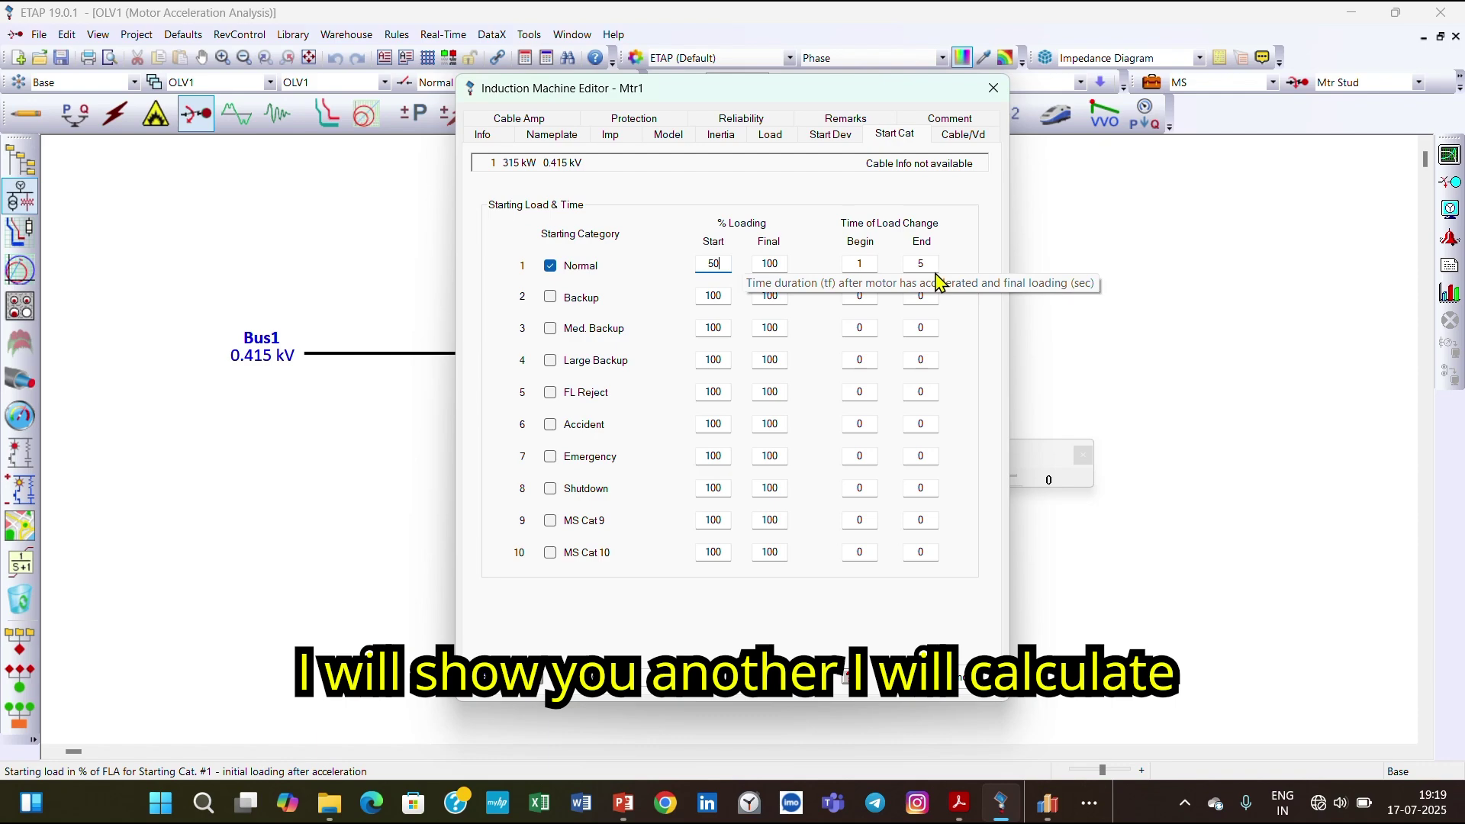
left_click(908, 678)
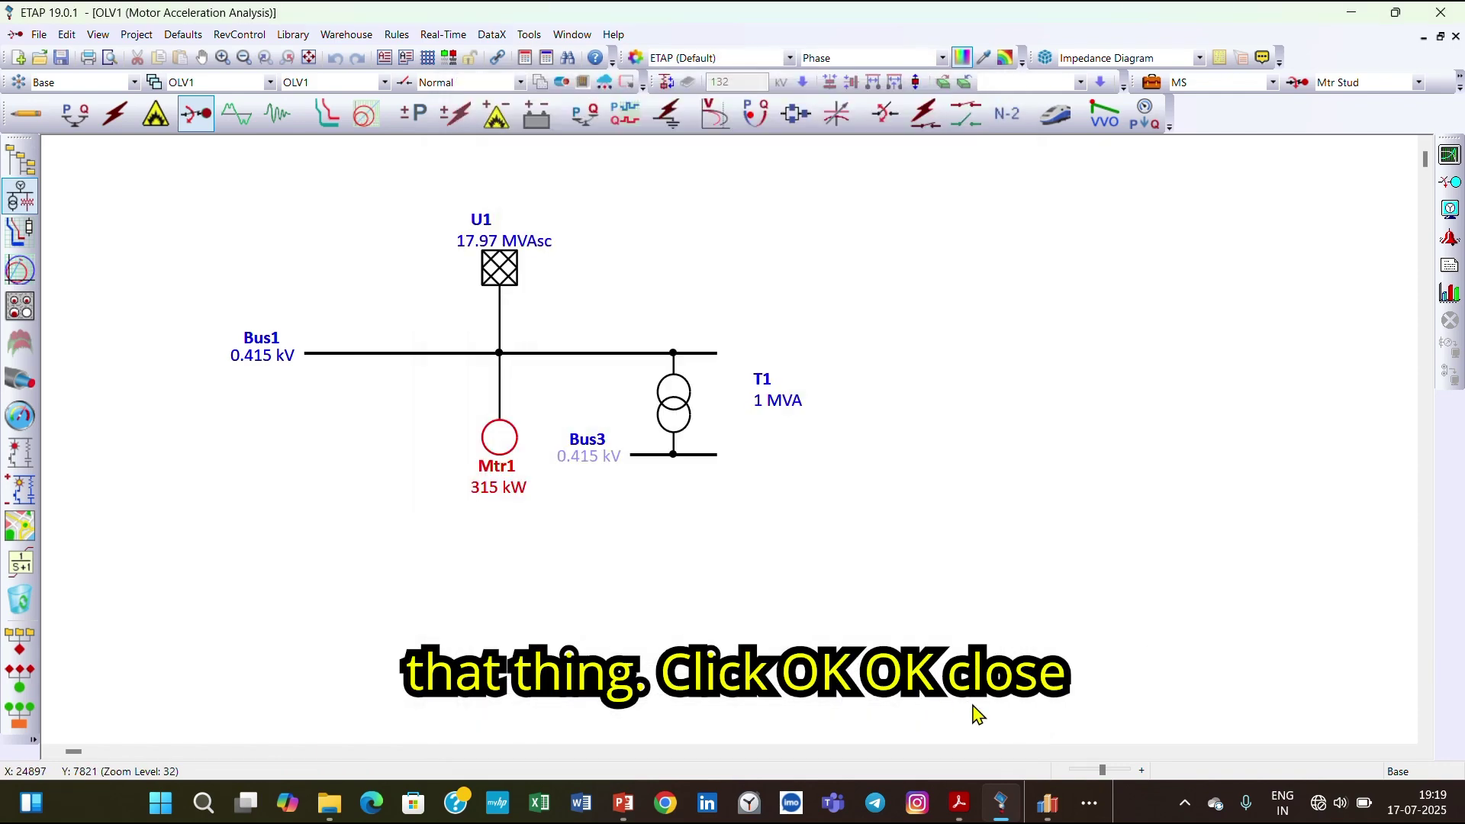
Close the outdated motor starting plots in Plot Manager without restoring the plots from the last session
left_click(1047, 802)
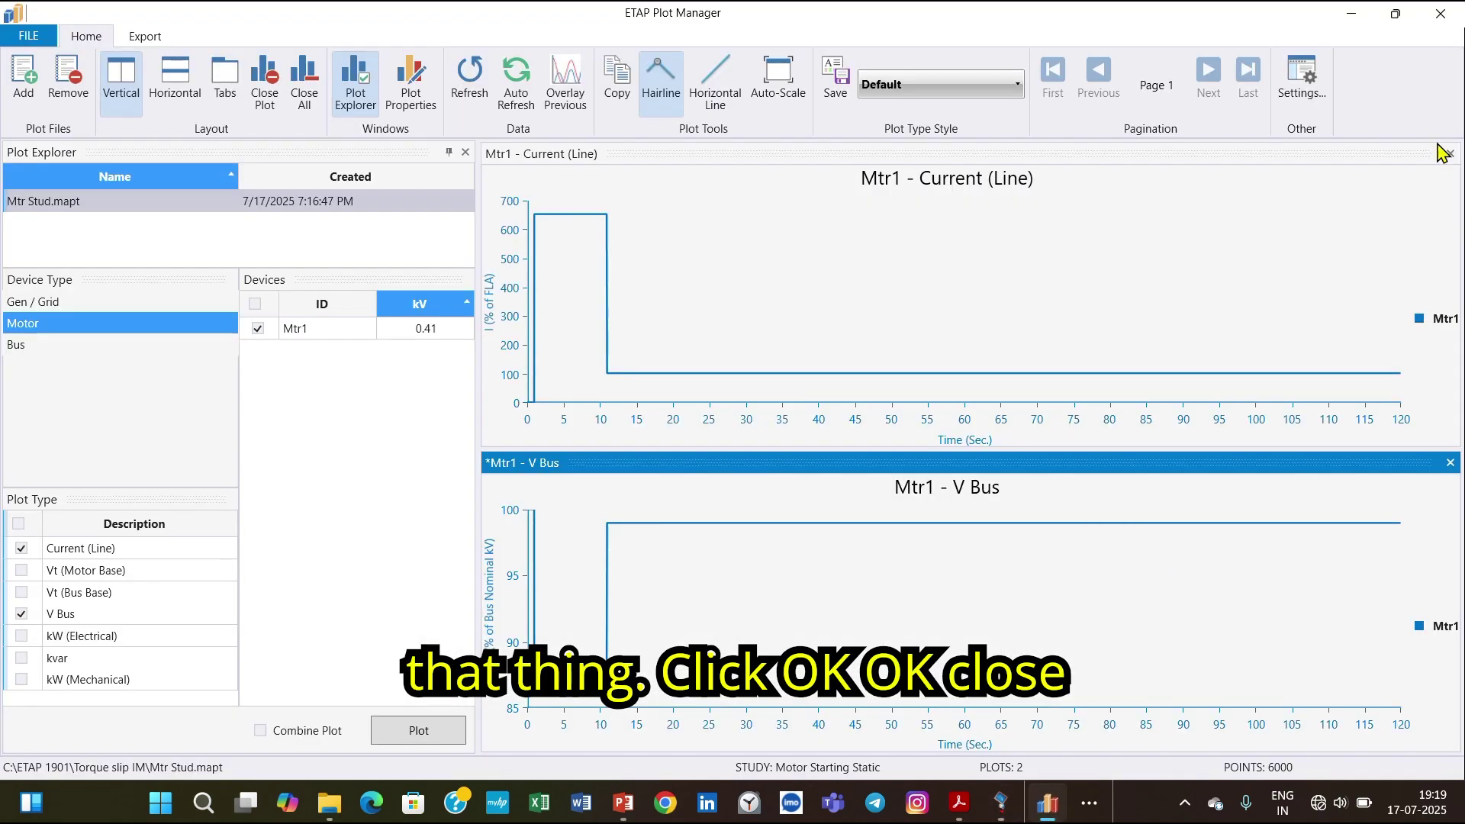
left_click(1442, 21)
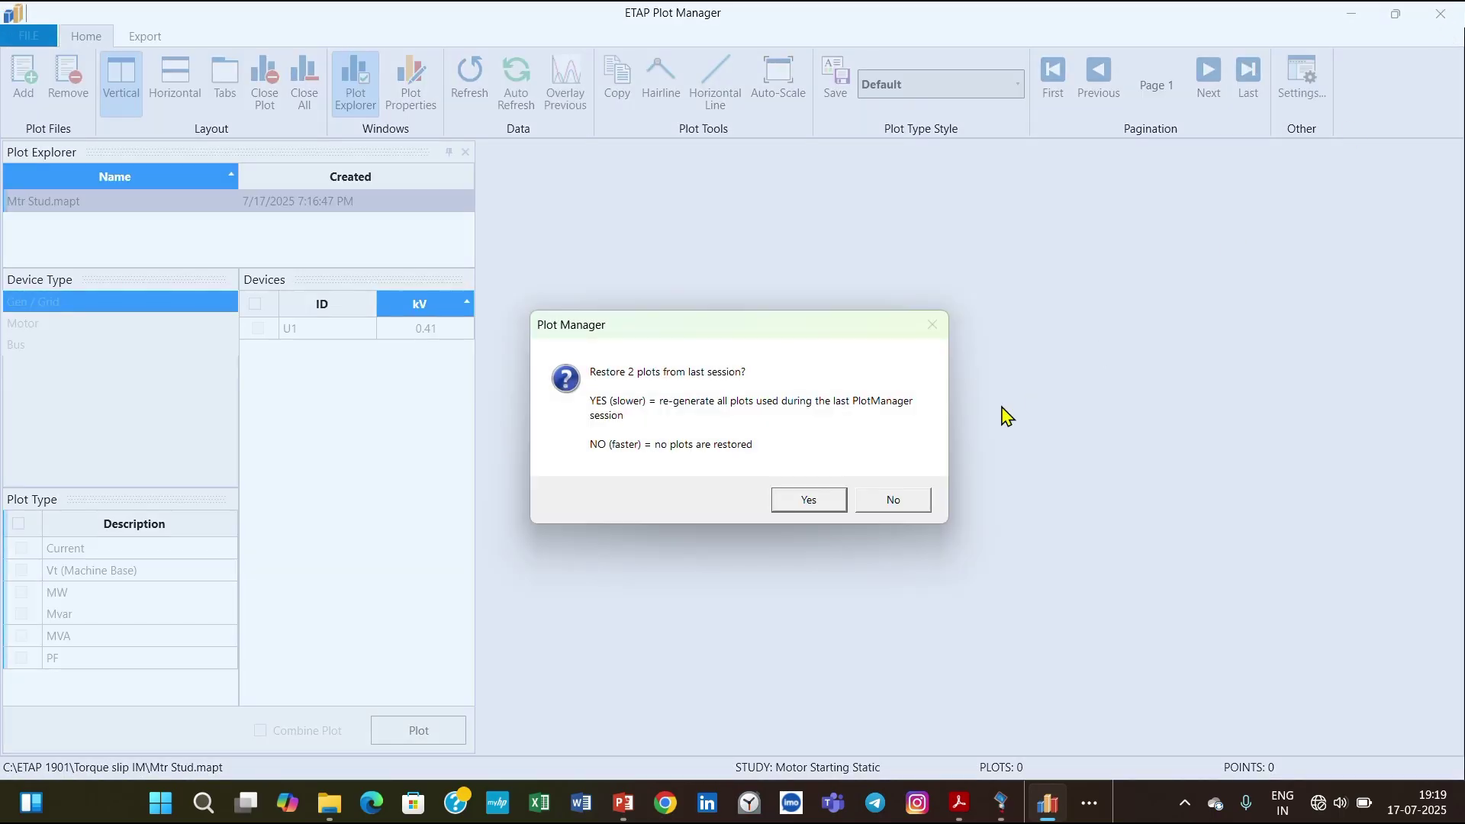
left_click(885, 502)
left_click(1441, 13)
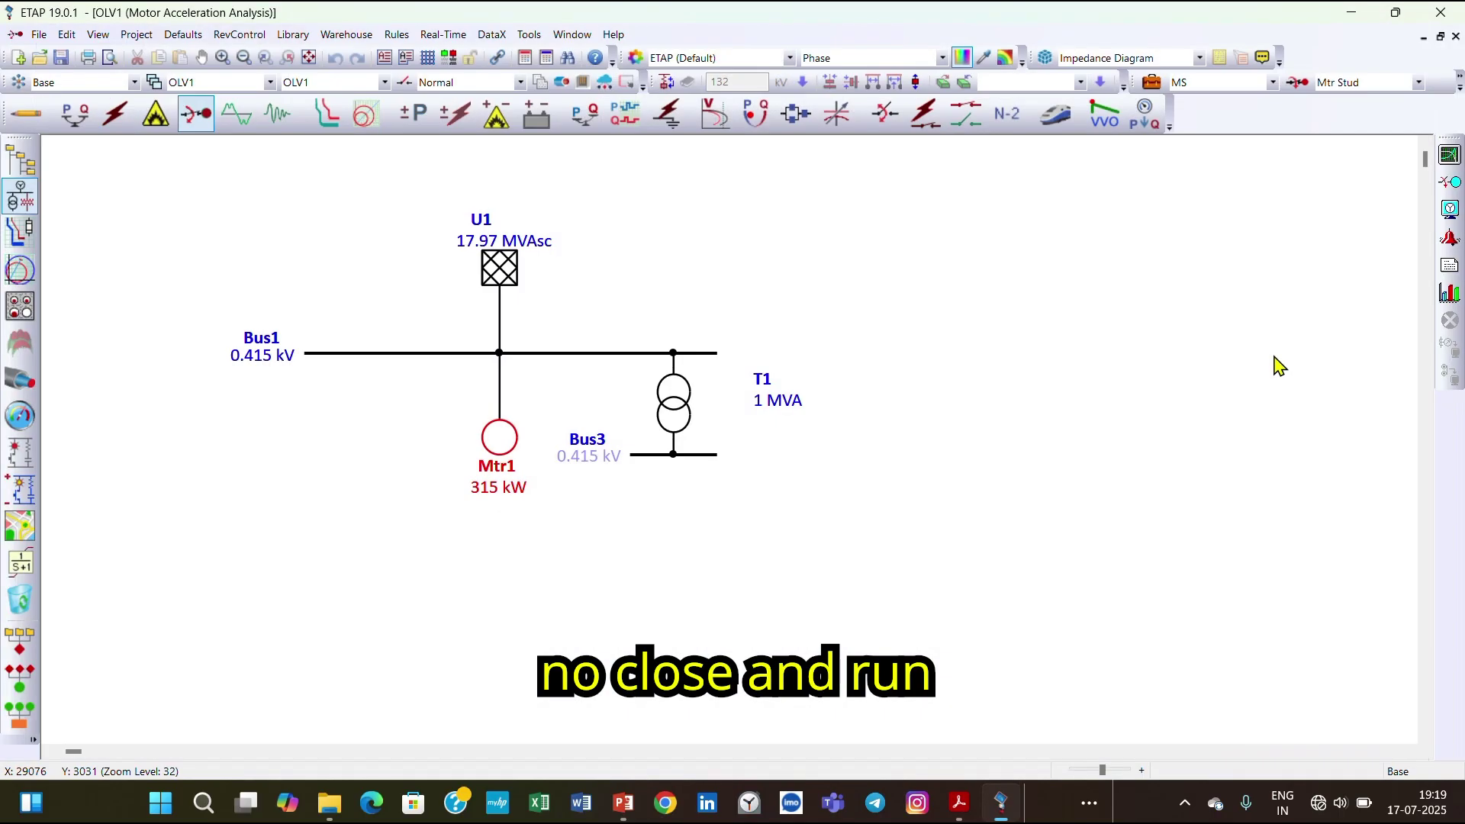
Rerun the static motor starting calculation and plot Current (Line) and V Bus for Mtr1
left_click(1450, 184)
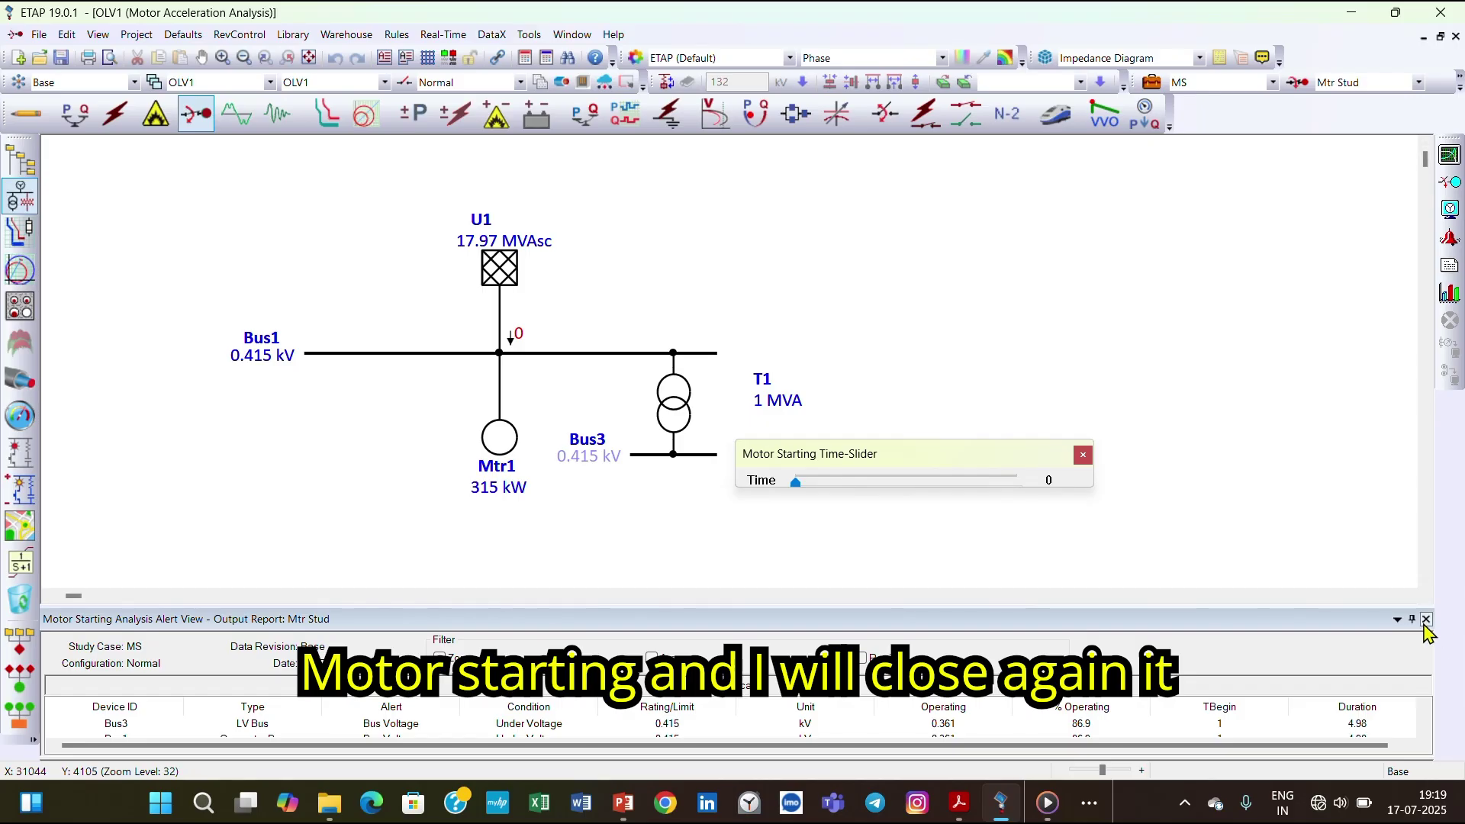
left_click(1425, 620)
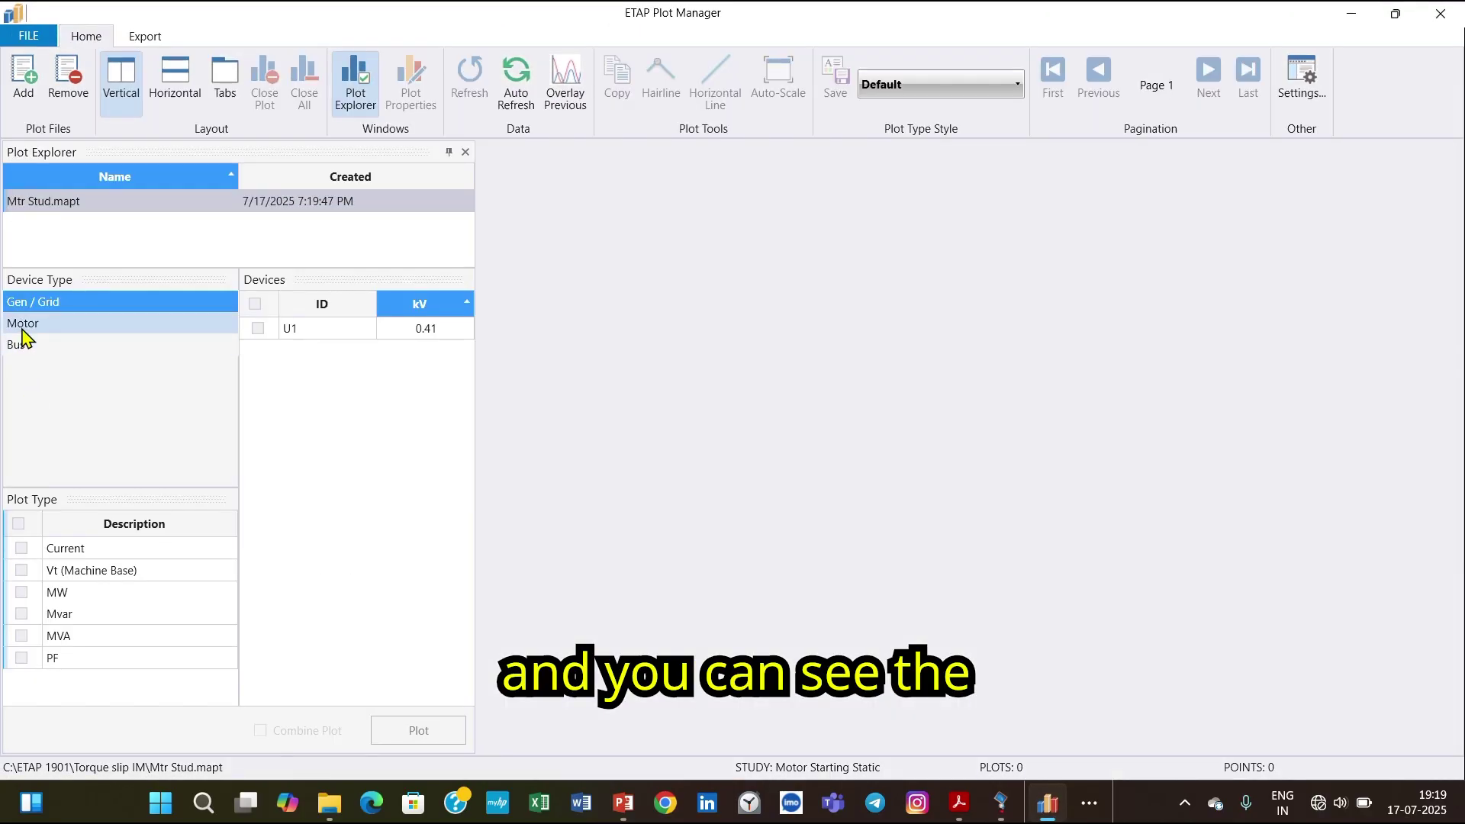
left_click(24, 325)
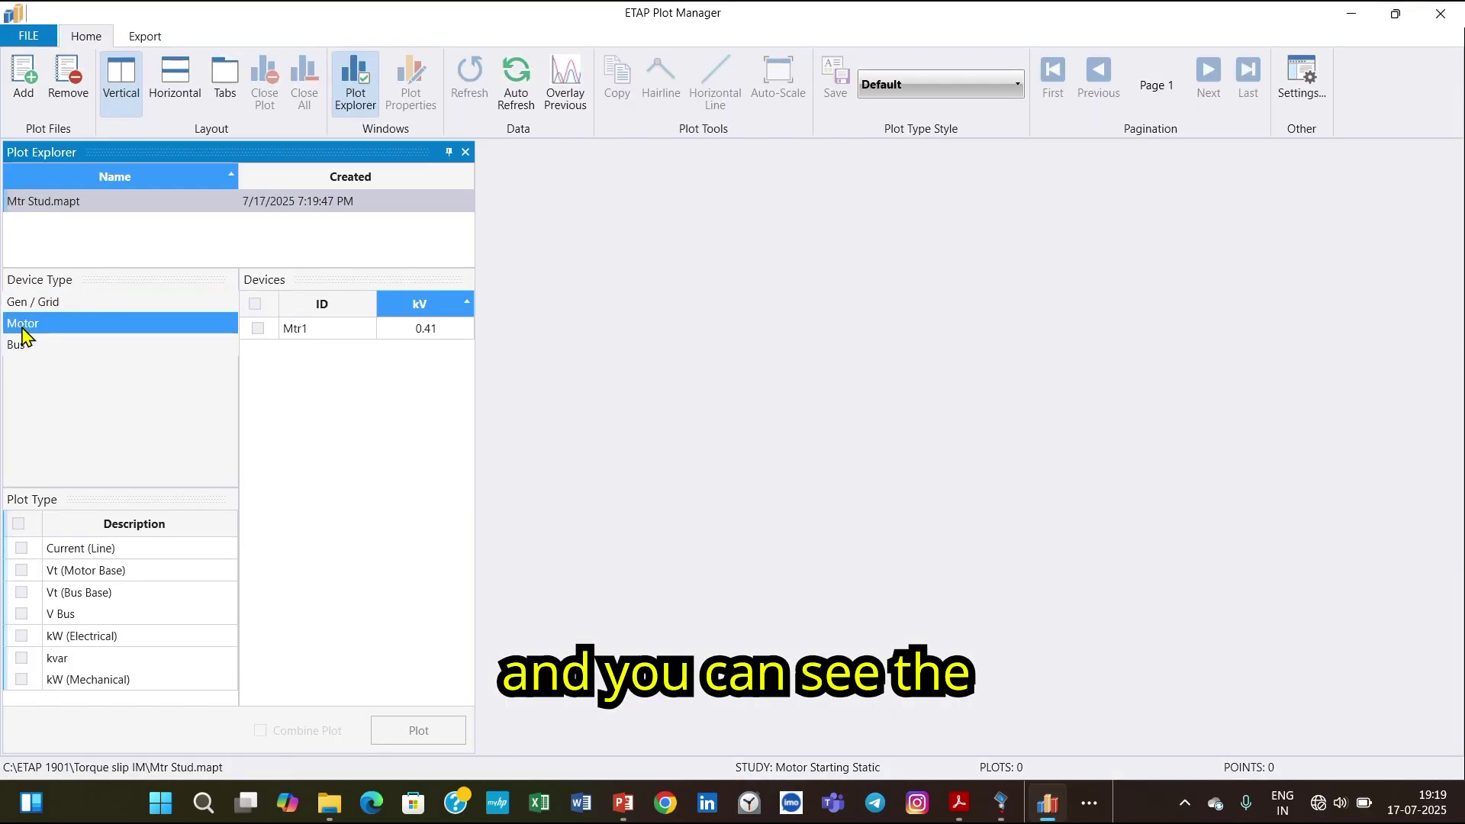
left_click(258, 328)
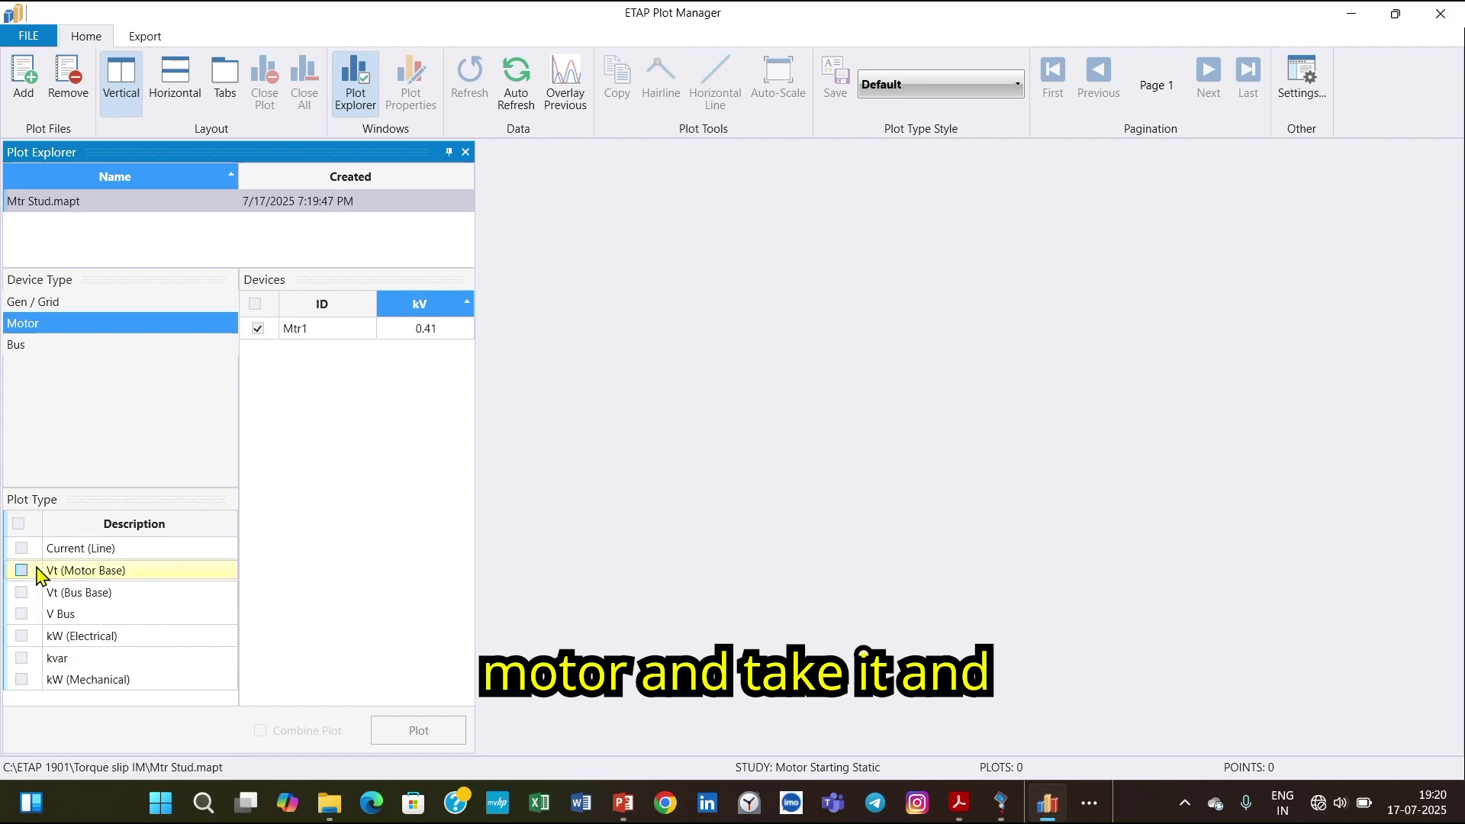
left_click(22, 548)
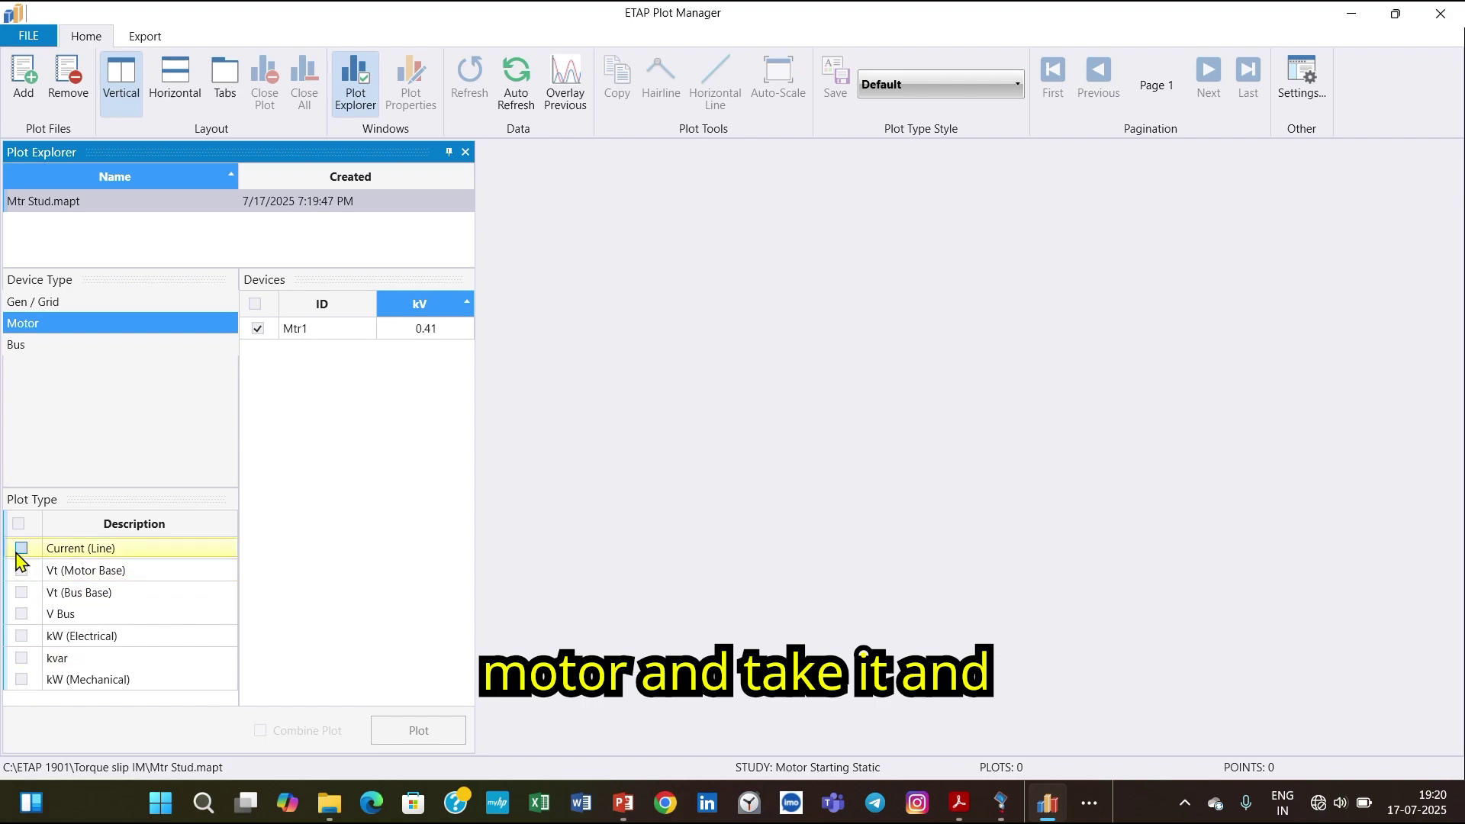
left_click(22, 613)
left_click(412, 734)
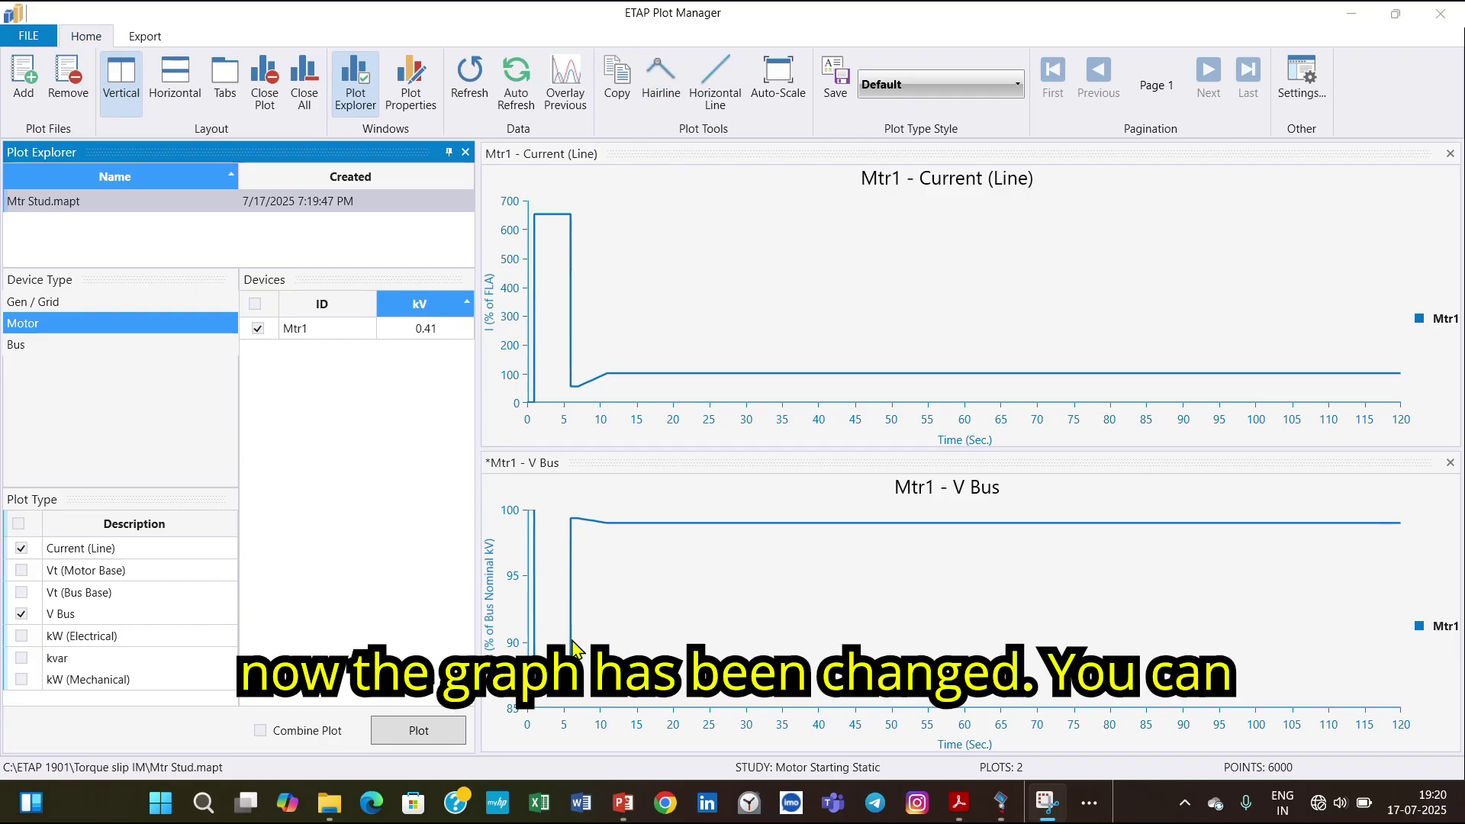
Examine Mtr1's V Bus curve around the starting period with the Hairline tool, then close Plot Manager
left_click(664, 96)
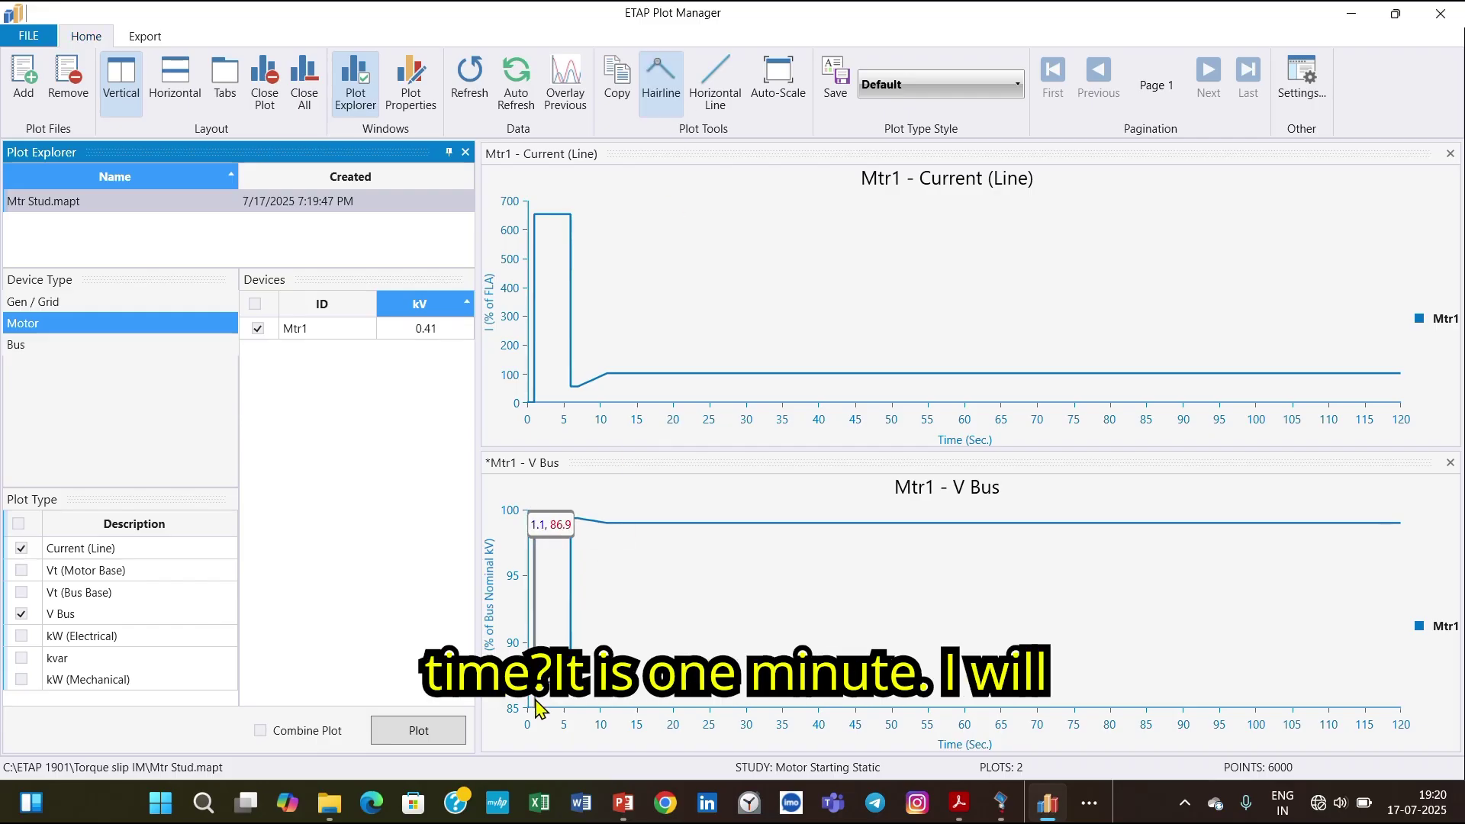
scroll(532, 703, "up", 1)
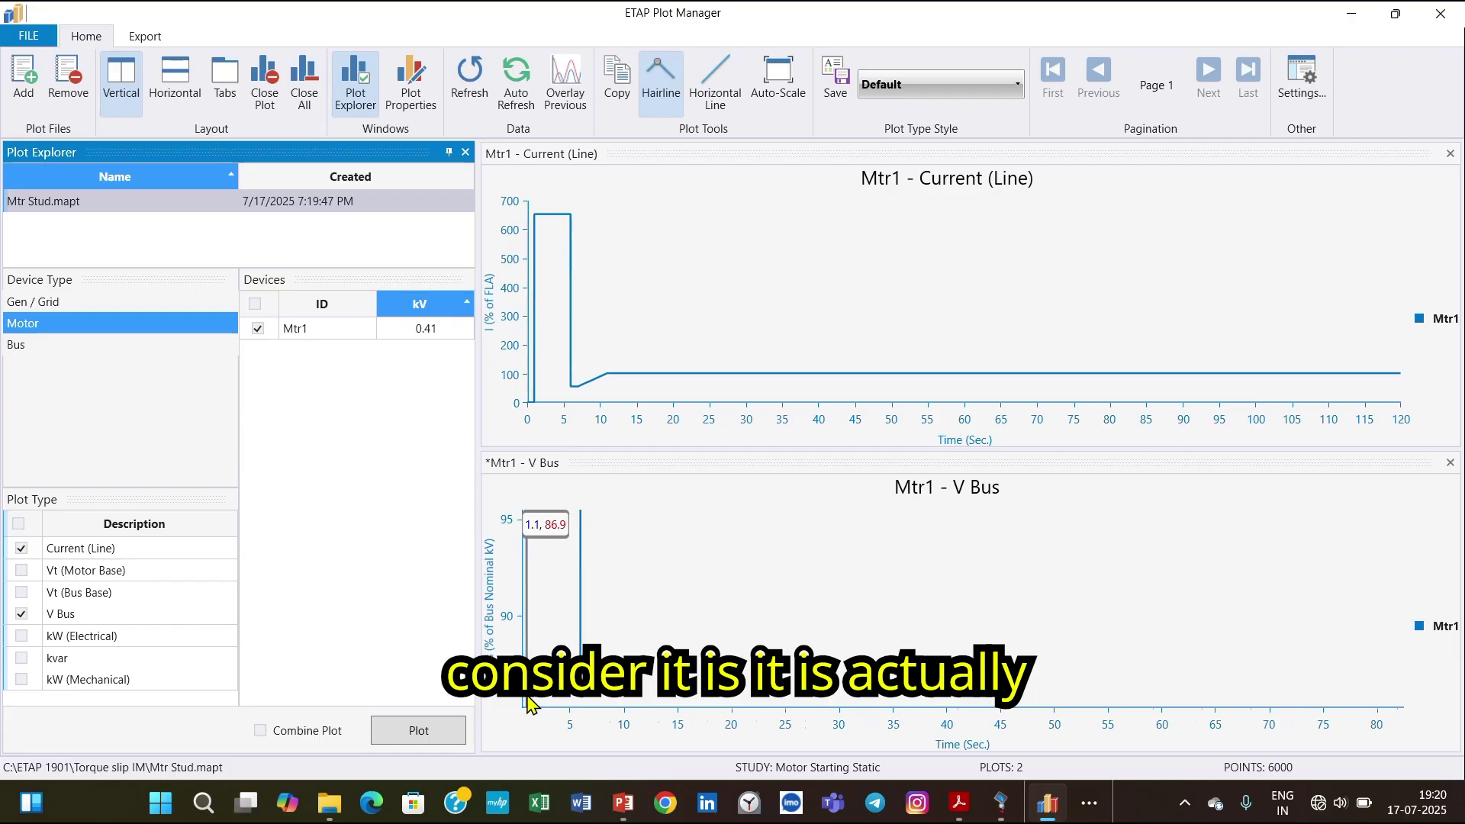
scroll(532, 703, "down", 1)
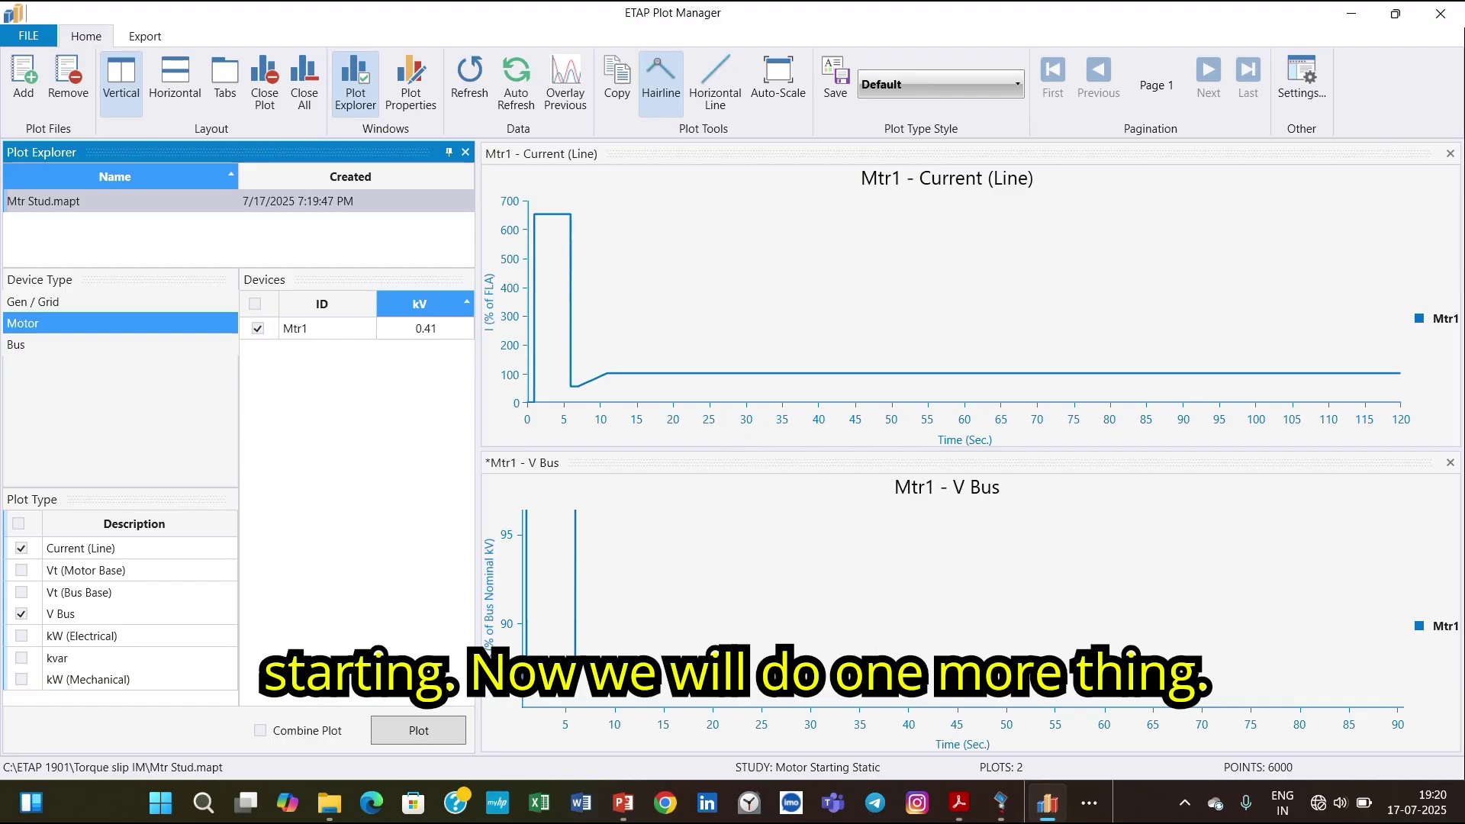
left_click(1441, 18)
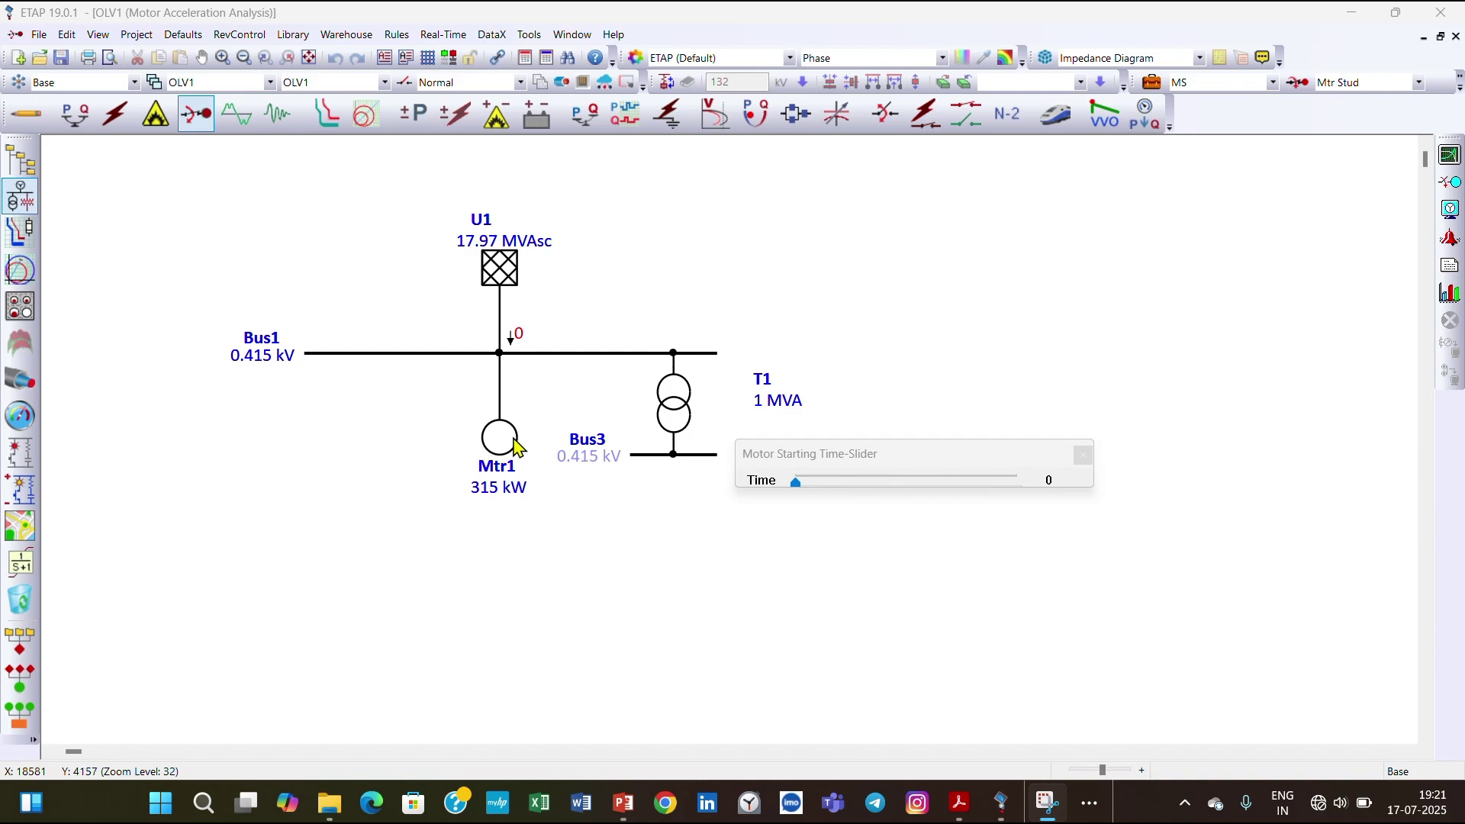
Set the start loading of Mtr1's Normal starting category to 60% in the motor's properties
left_click(516, 447)
double_click(515, 446)
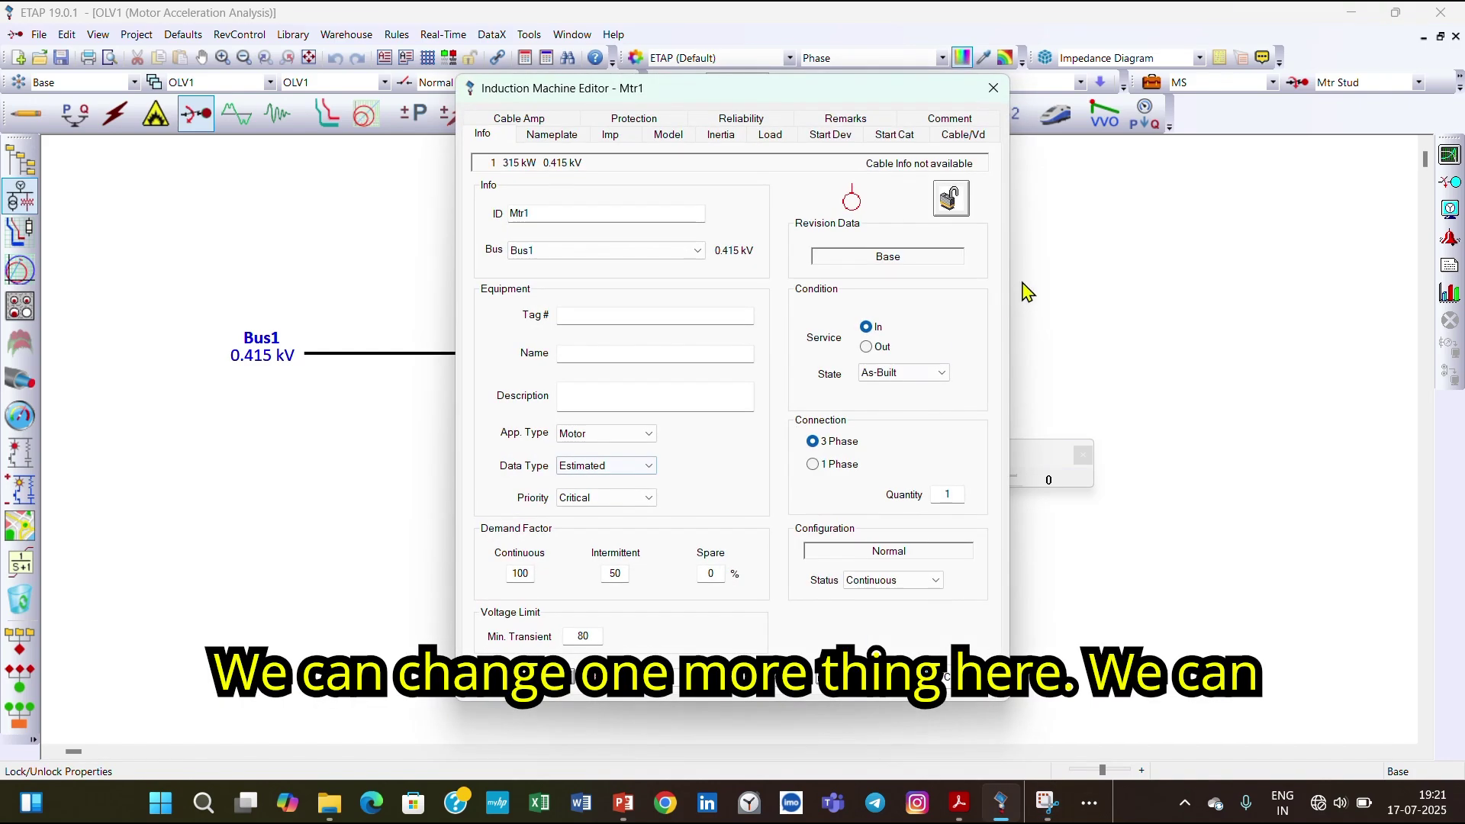
left_click(894, 134)
double_click(717, 264)
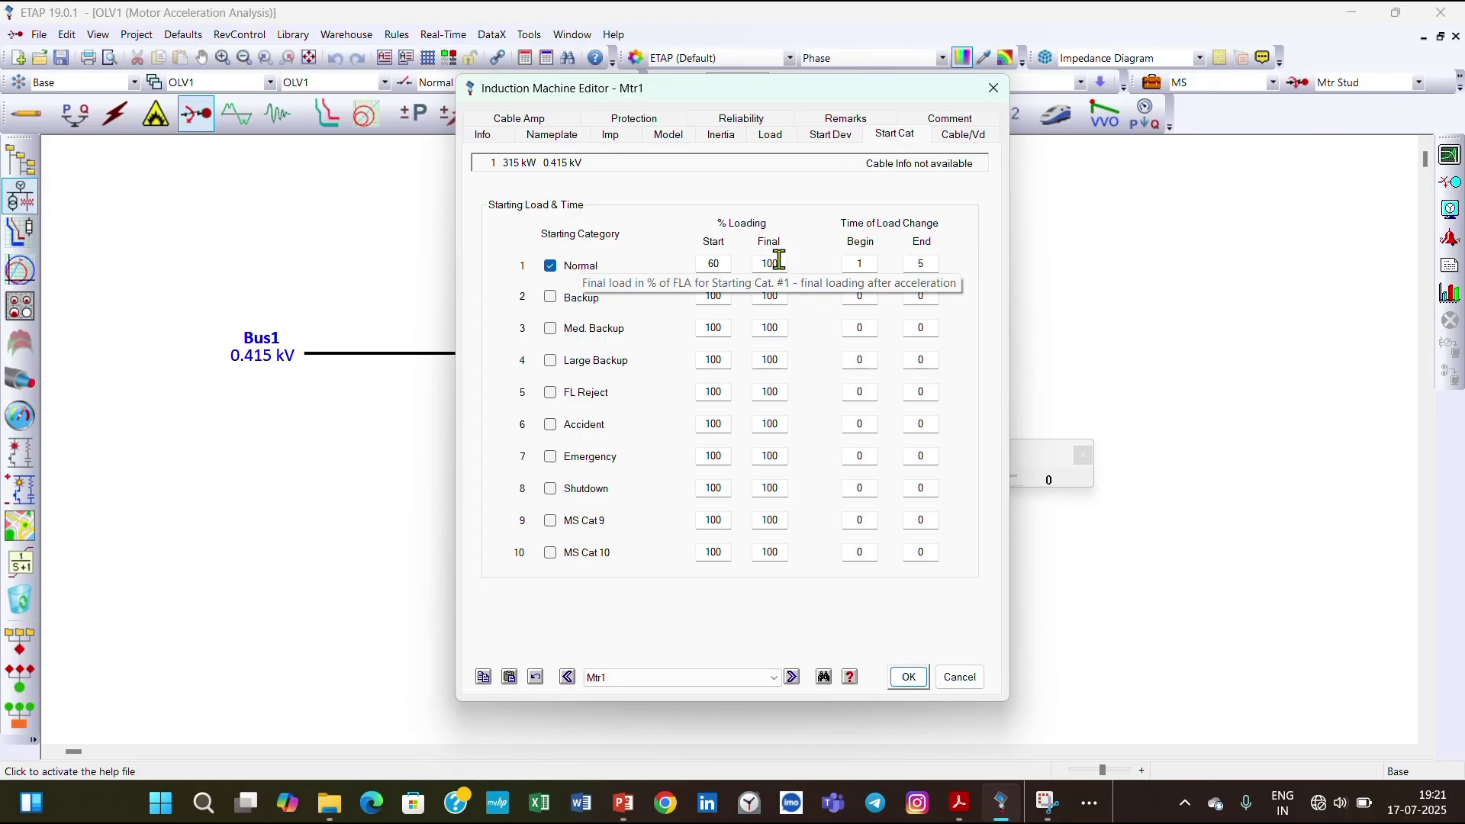
left_click(902, 676)
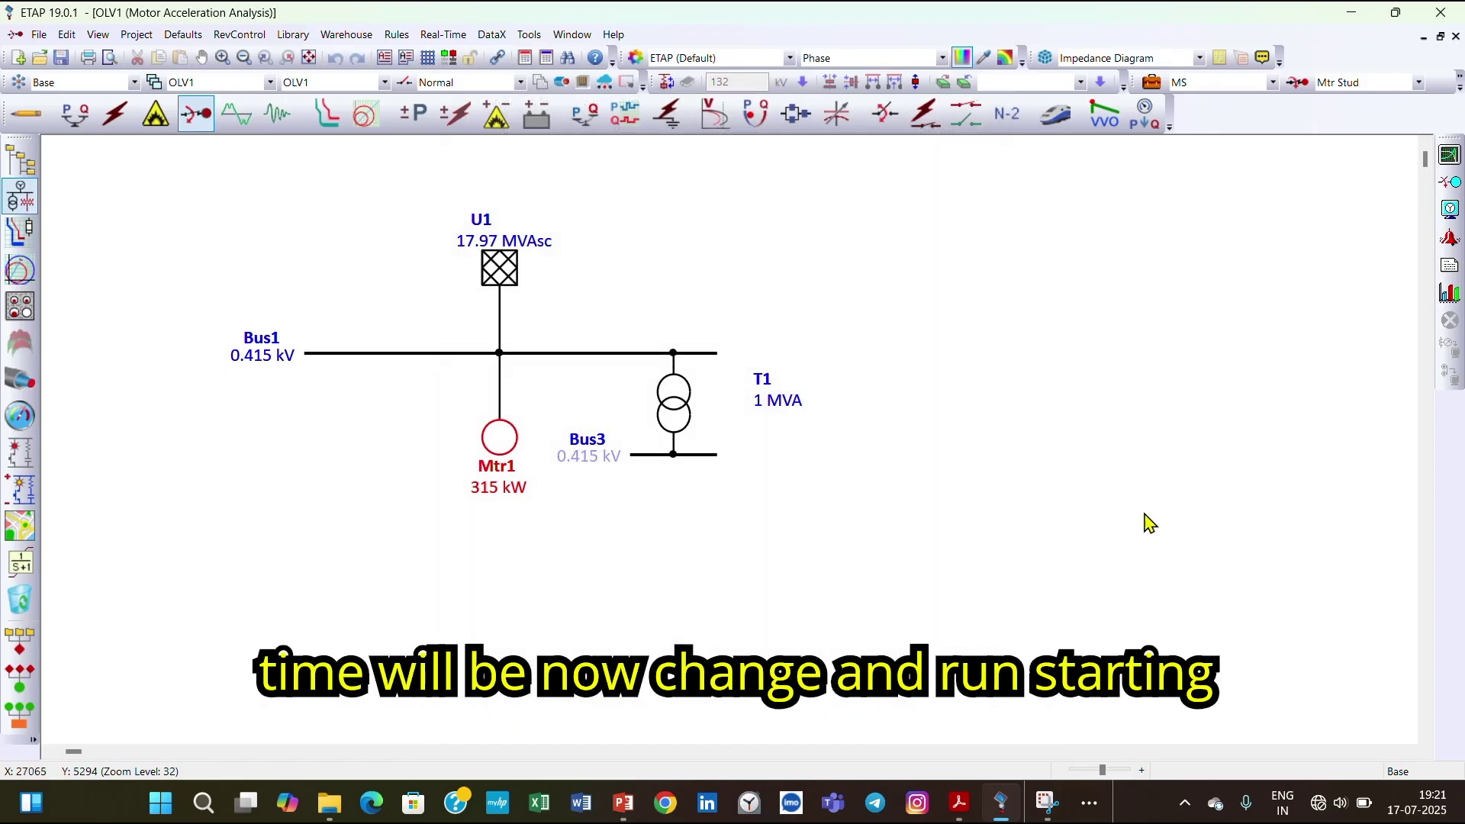
Rerun the static motor starting calculation and examine only the V Bus plot for Mtr1 with the Hairline tool
left_click(1450, 182)
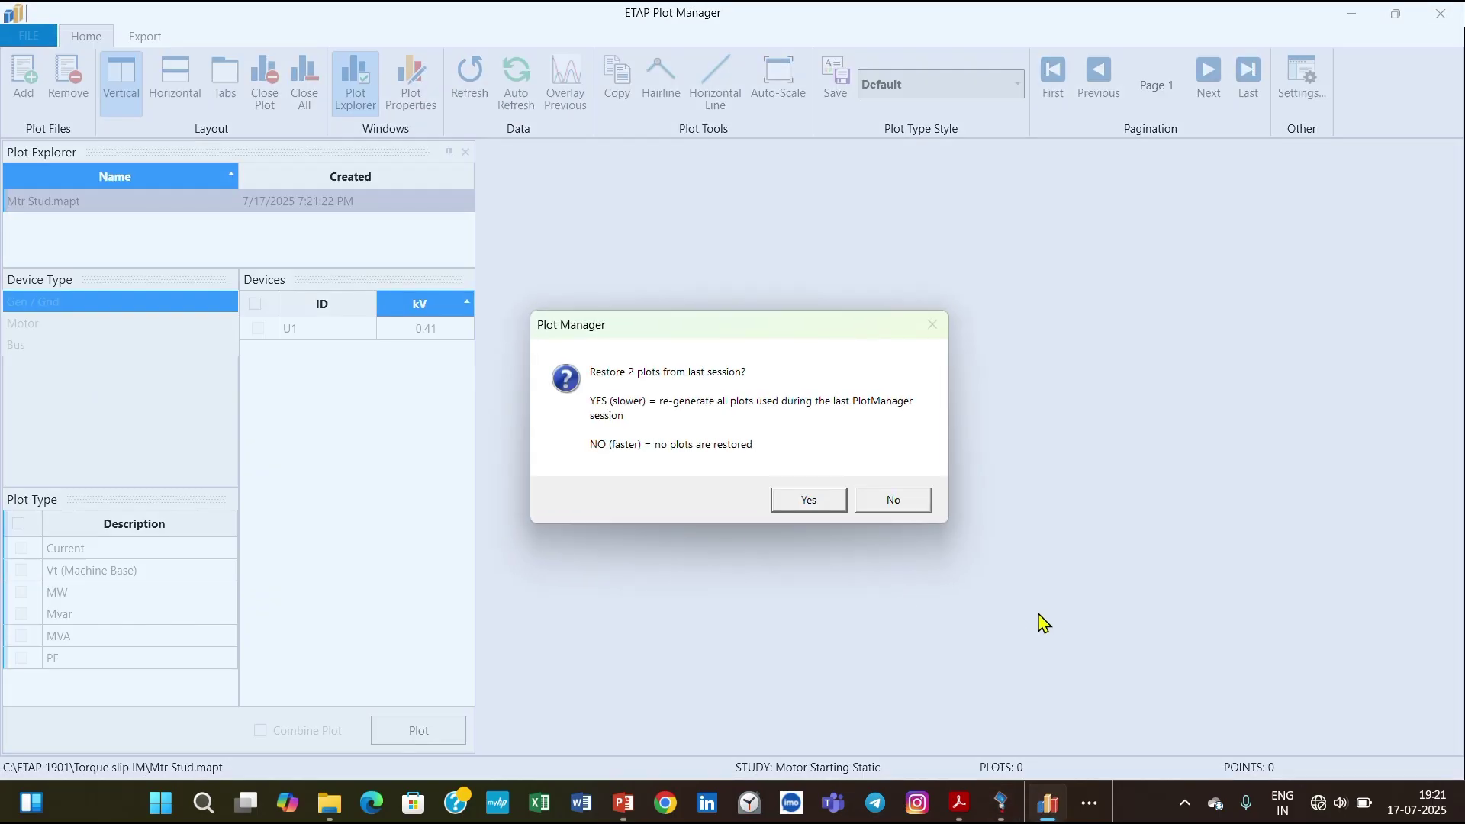
left_click(905, 507)
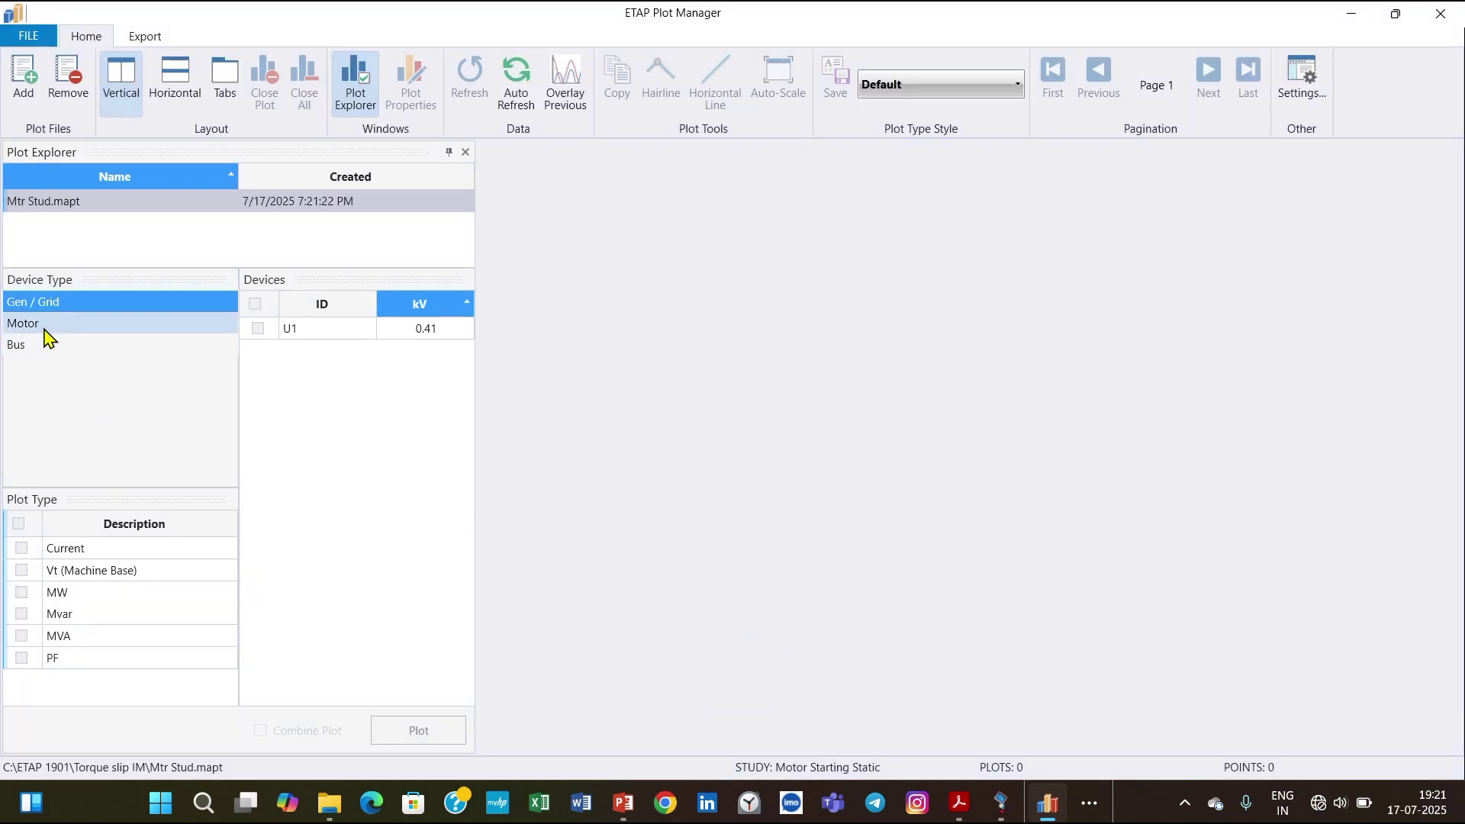
left_click(44, 326)
left_click(258, 329)
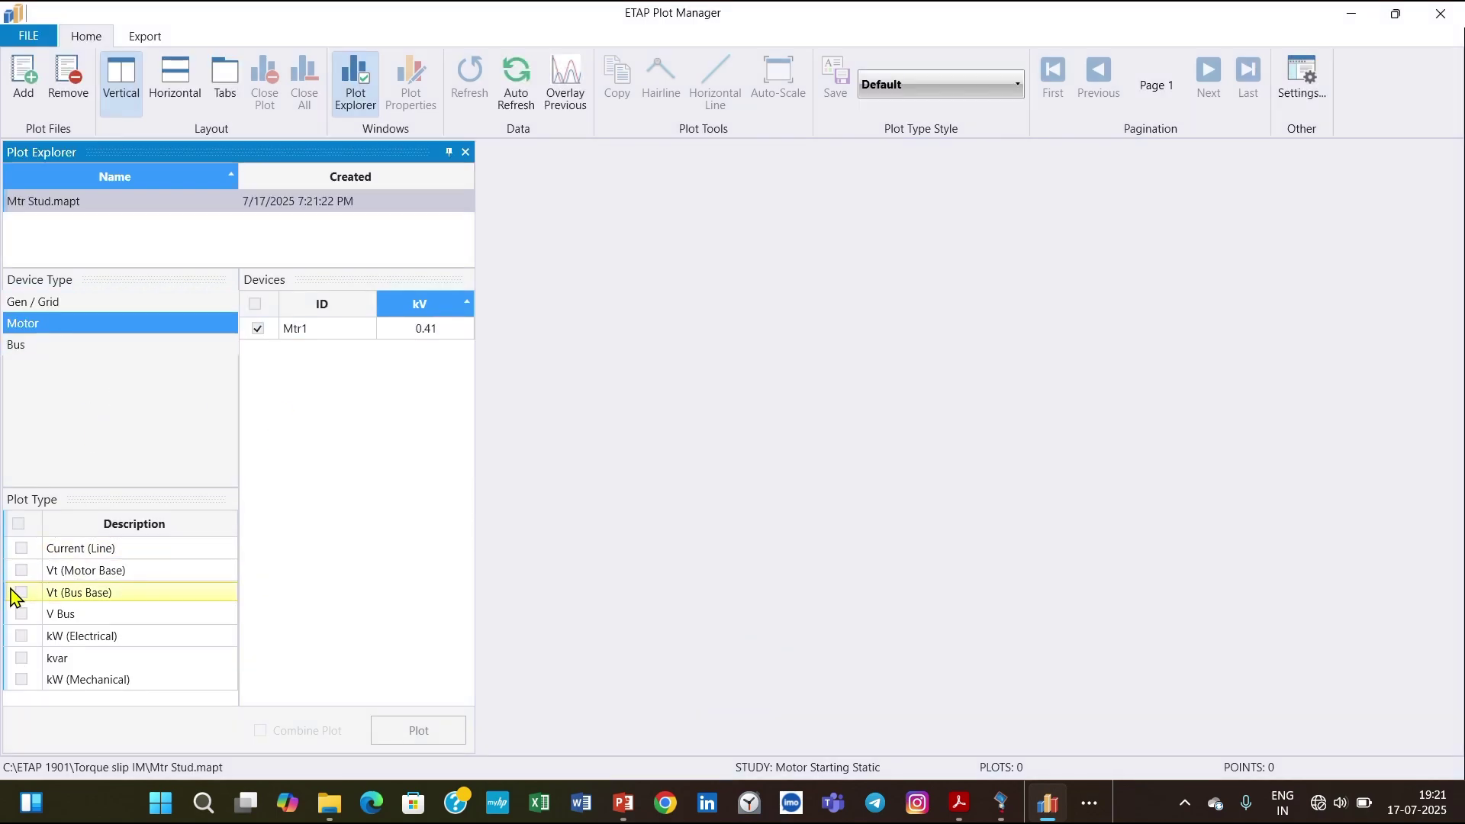
left_click(21, 614)
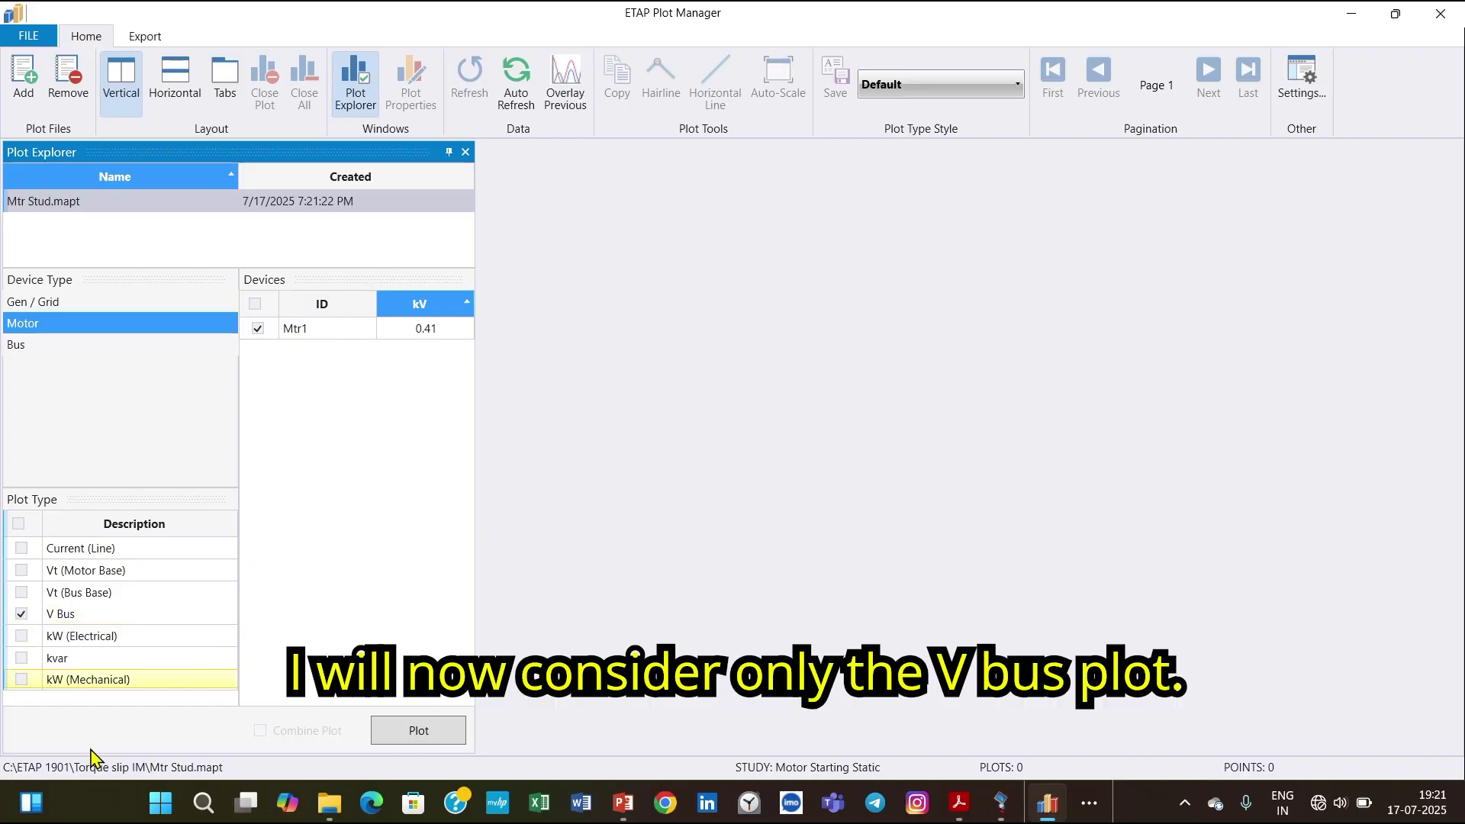
left_click(419, 731)
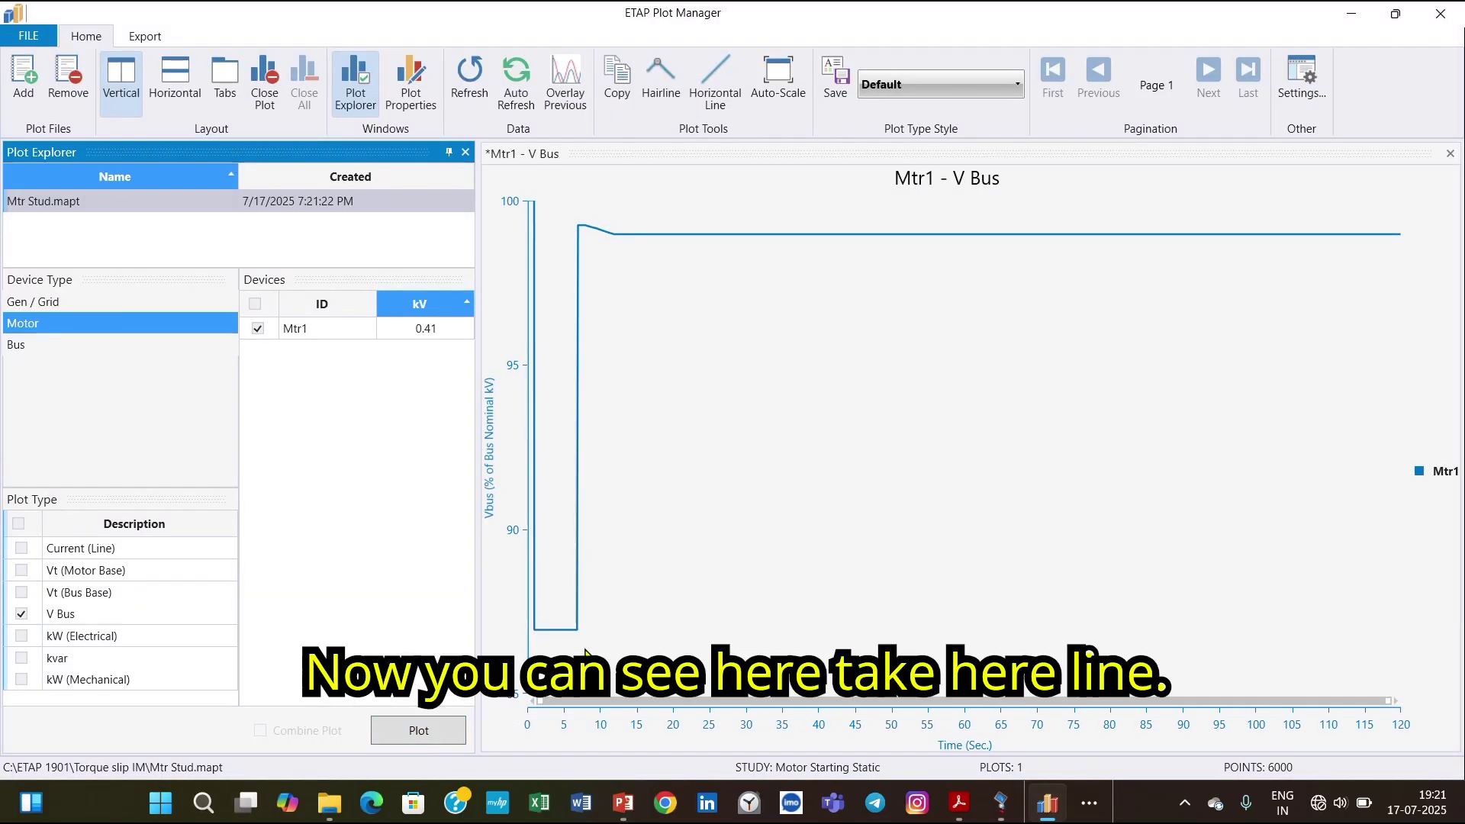
left_click(661, 80)
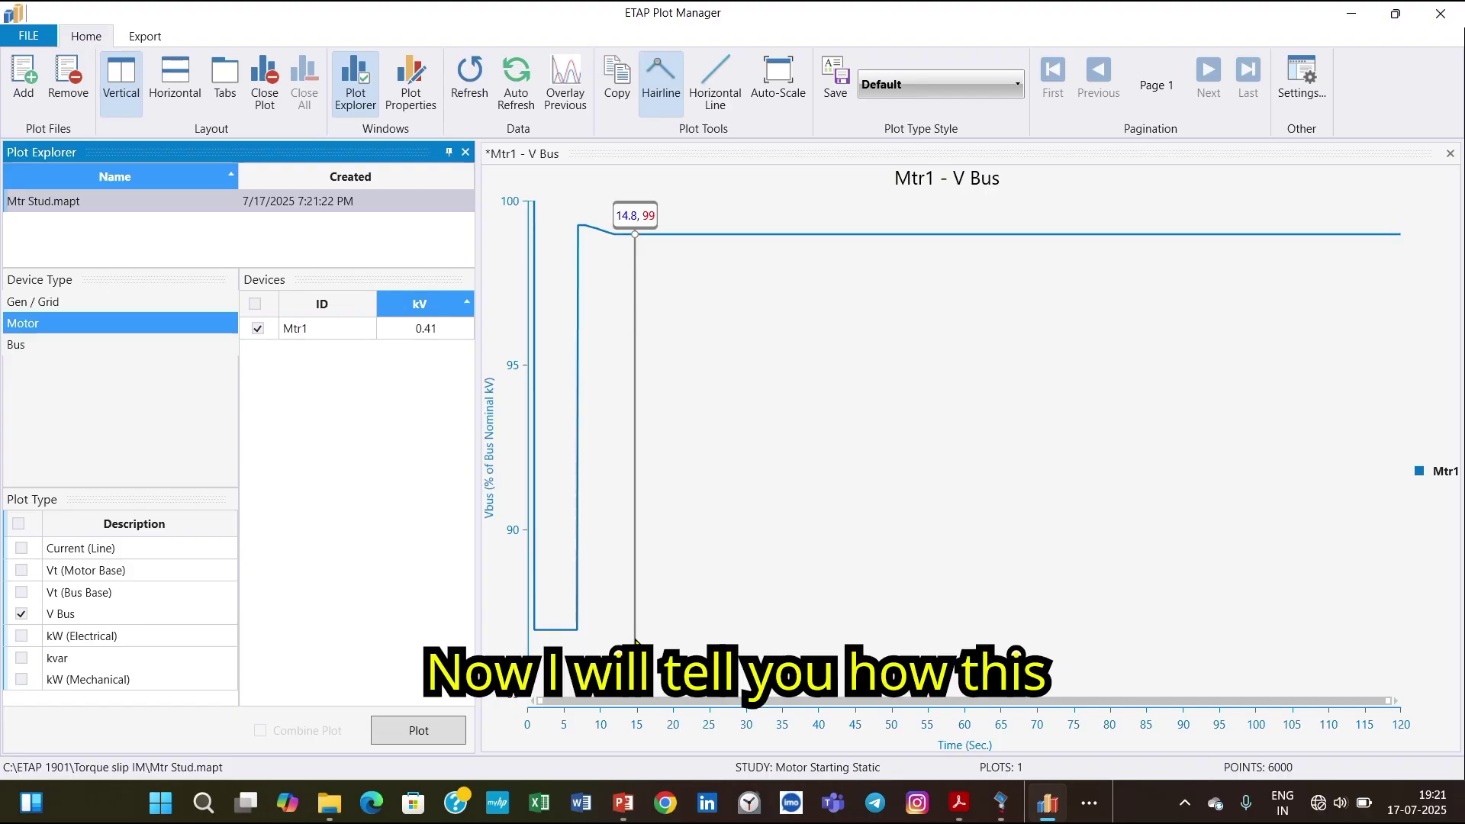
Open Calculator and compute the starting time at 50% start loading as 10 × 0.50
left_click(1096, 819)
left_click(1088, 753)
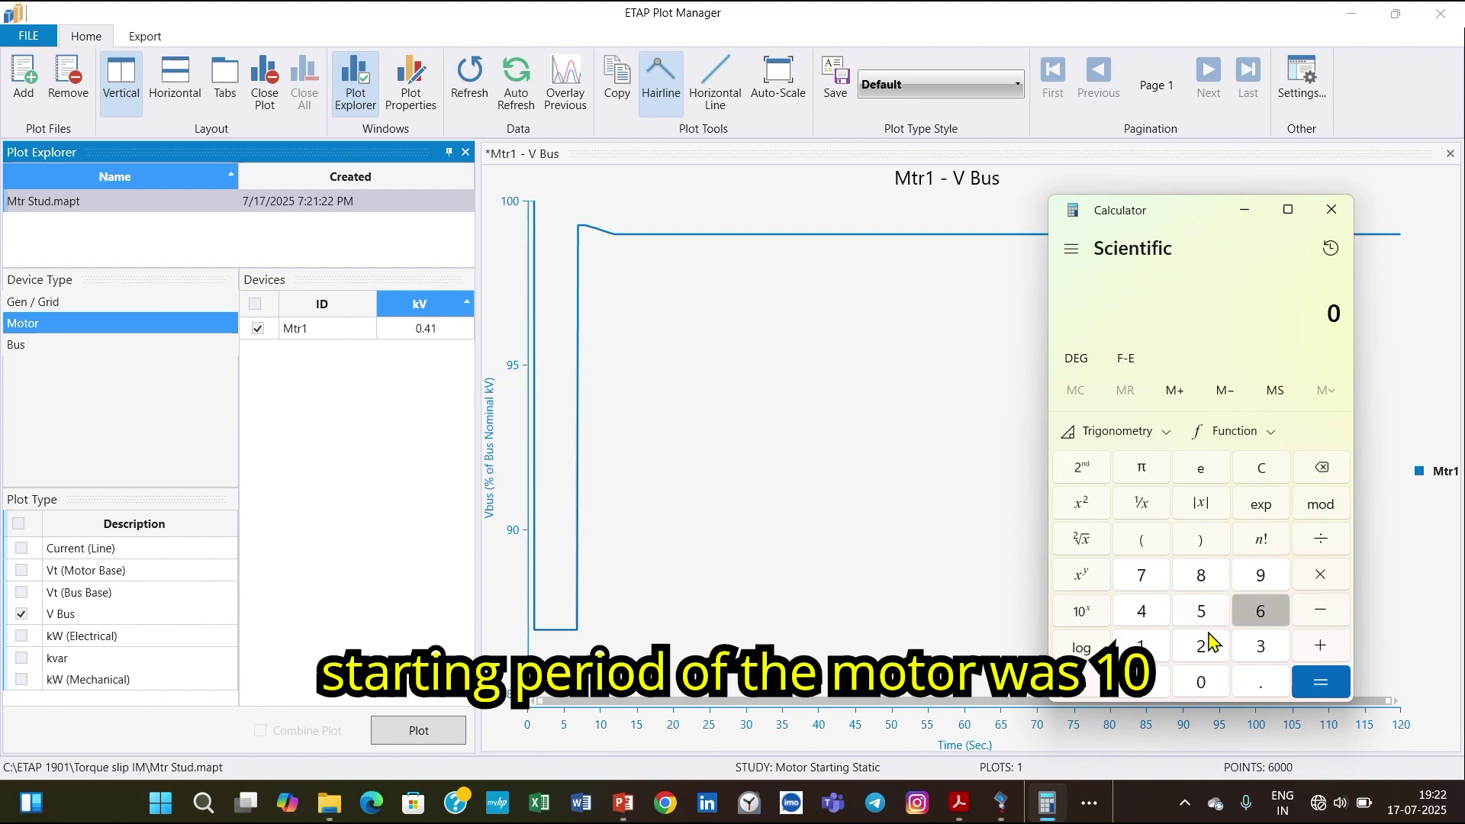
left_click(1145, 649)
left_click(1195, 685)
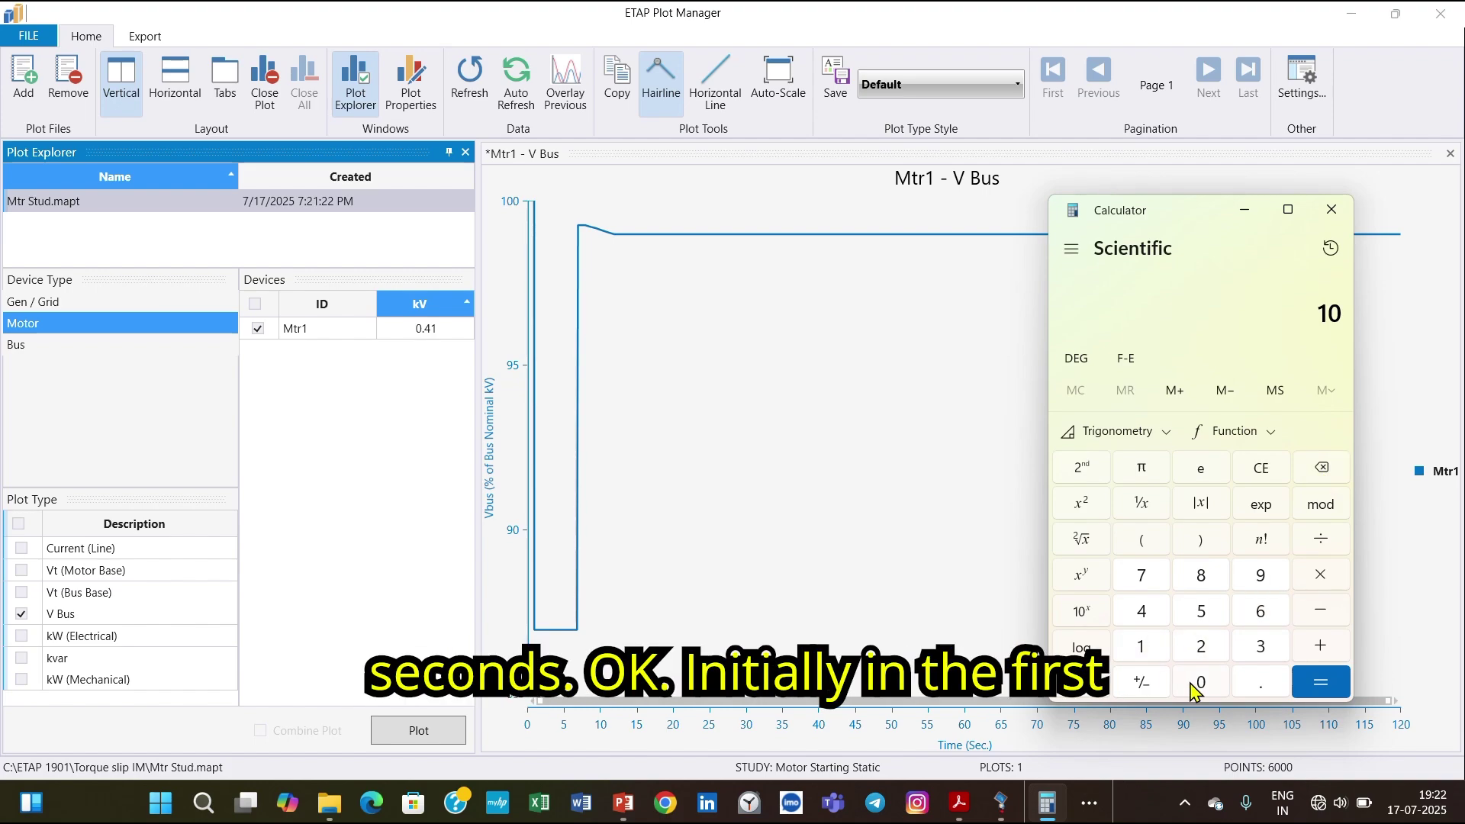
left_click(1312, 578)
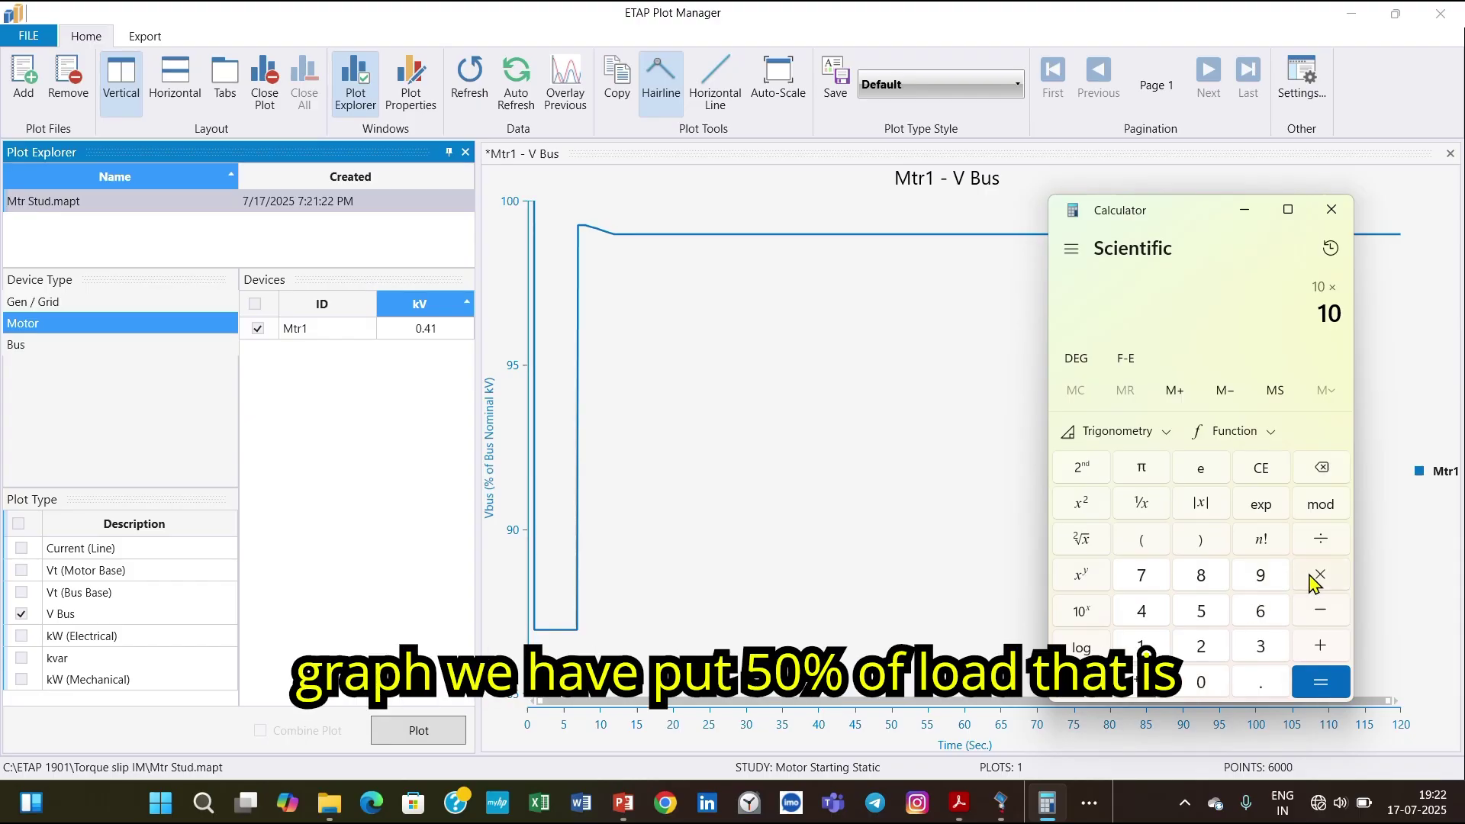
left_click(1261, 690)
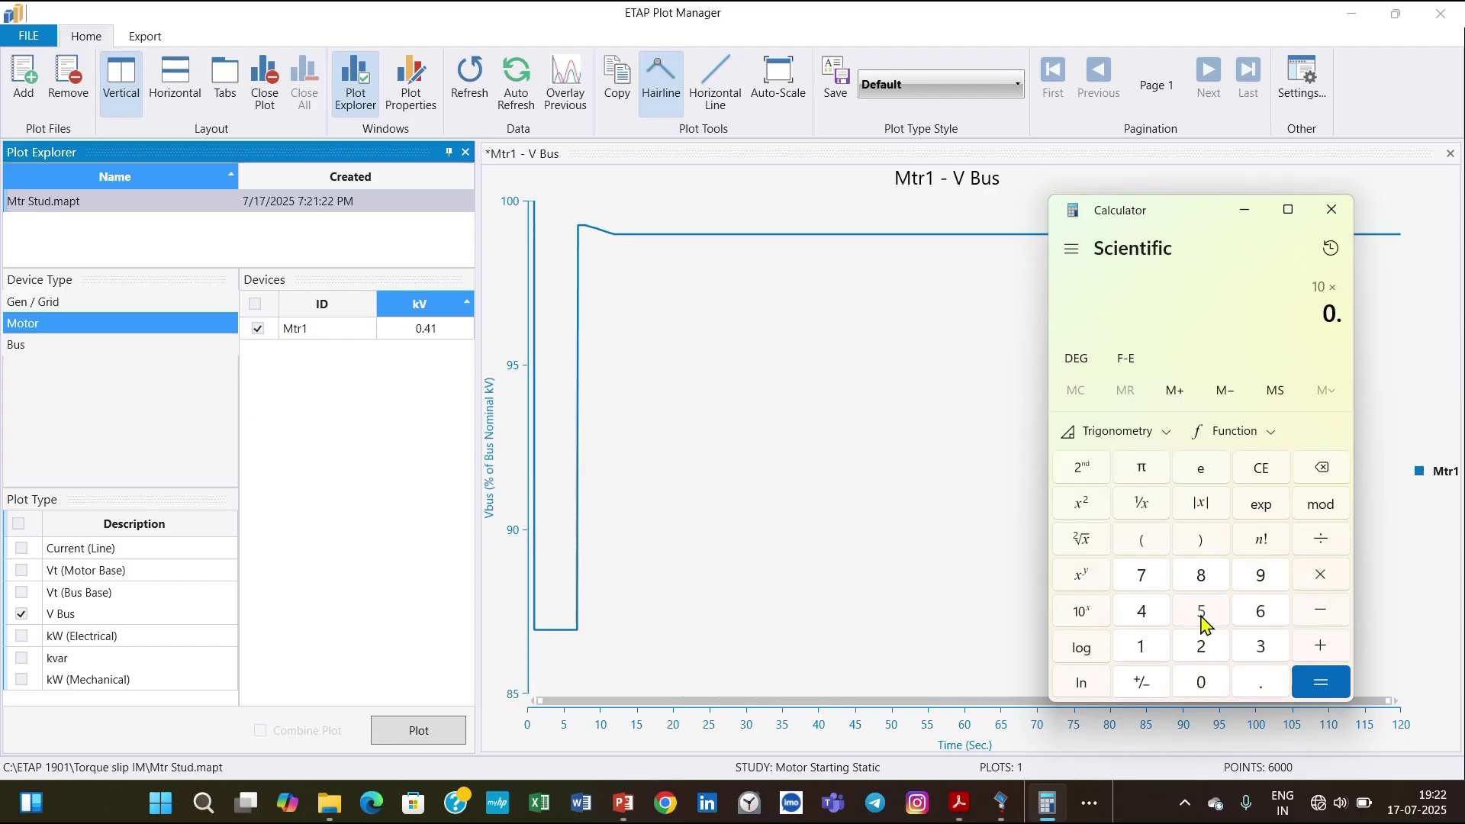
left_click(1202, 614)
left_click(1210, 686)
left_click(1307, 681)
Clear the calculation, compute the starting time at 60% start loading as 10 × 0.6, and close Calculator
left_click(1323, 467)
left_click(1261, 470)
left_click(1155, 654)
left_click(1197, 683)
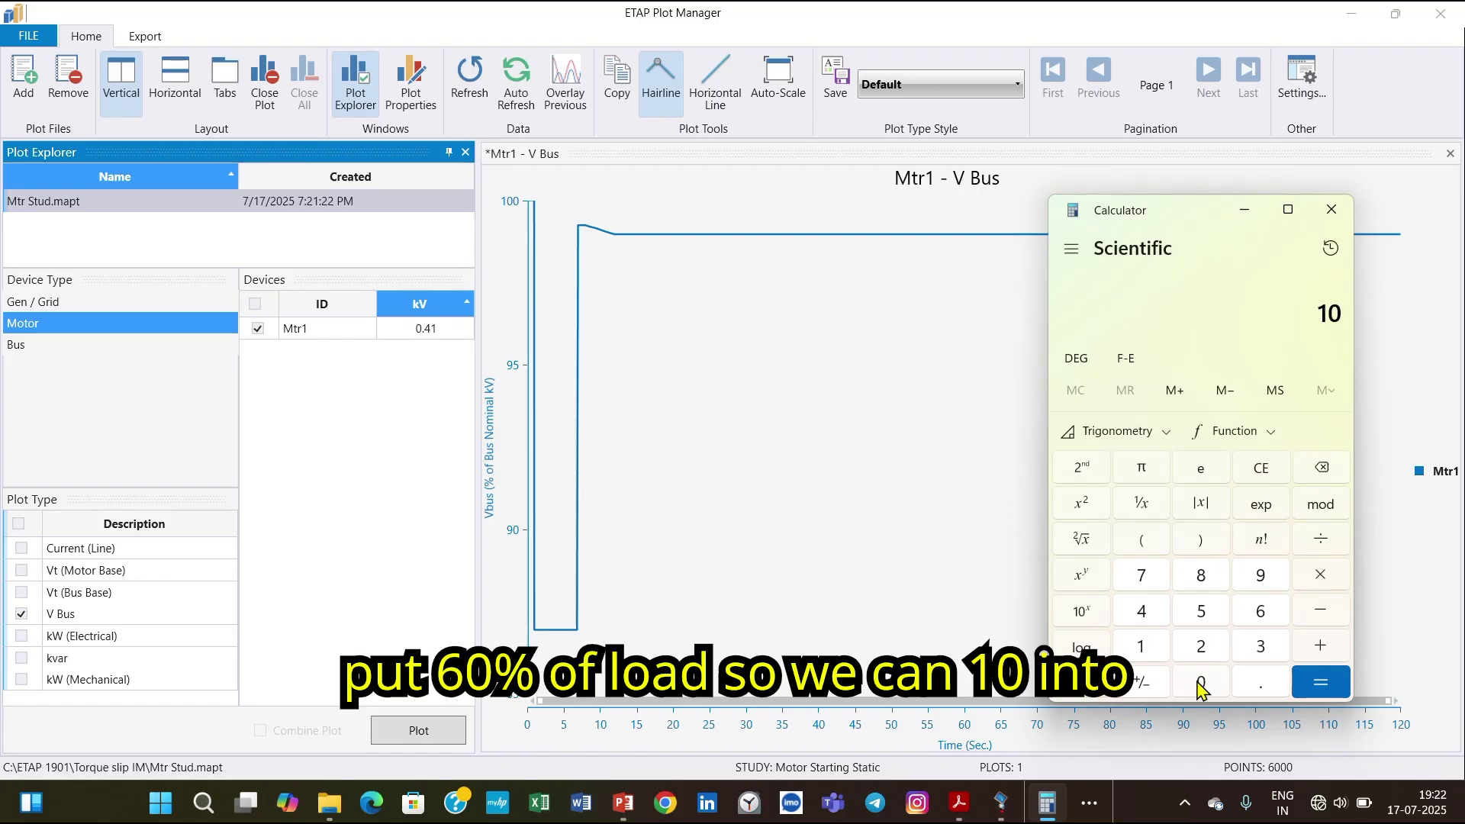
left_click(1322, 573)
left_click(1259, 684)
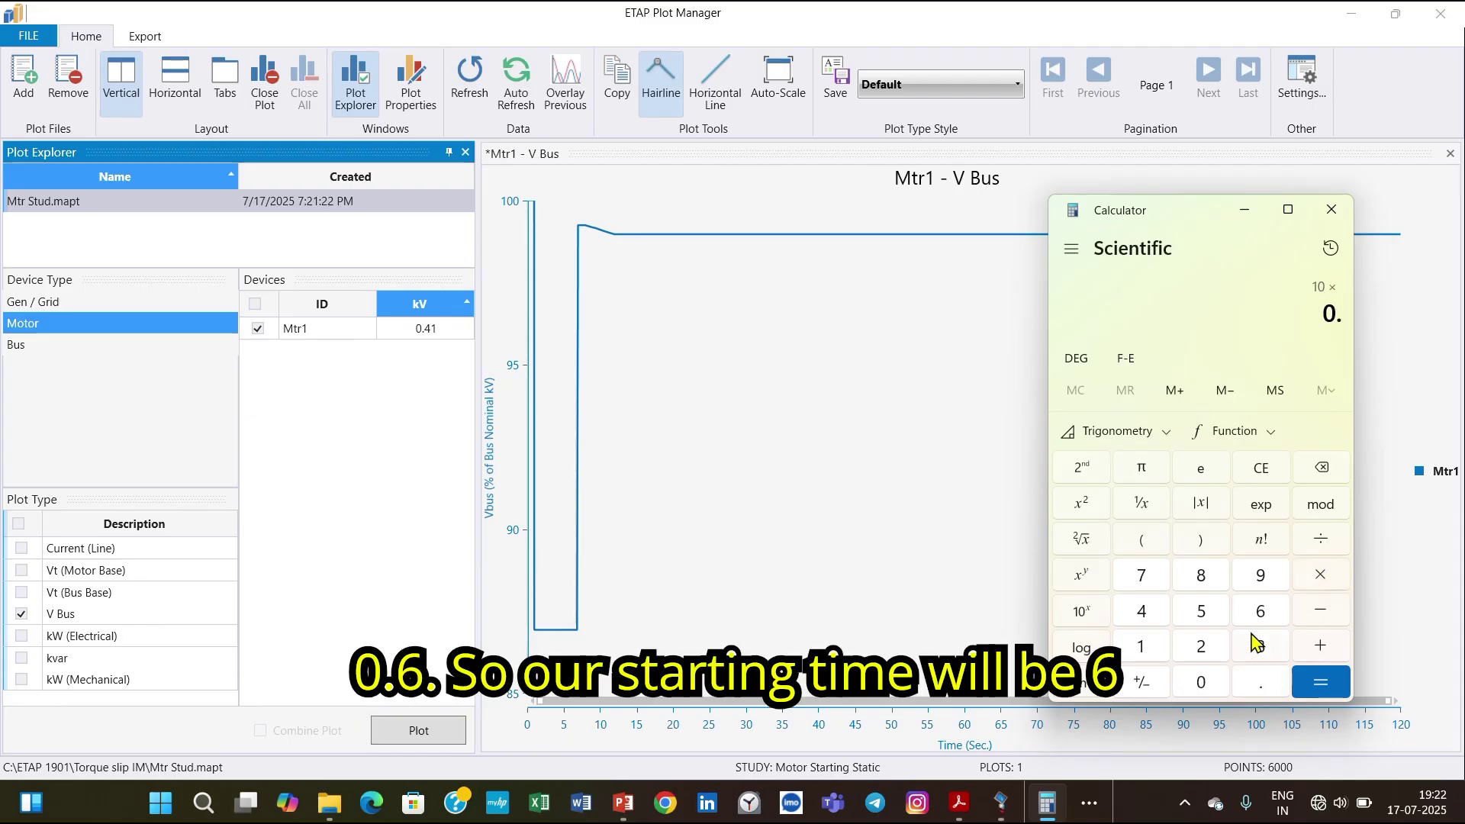
left_click(1261, 615)
left_click(1306, 696)
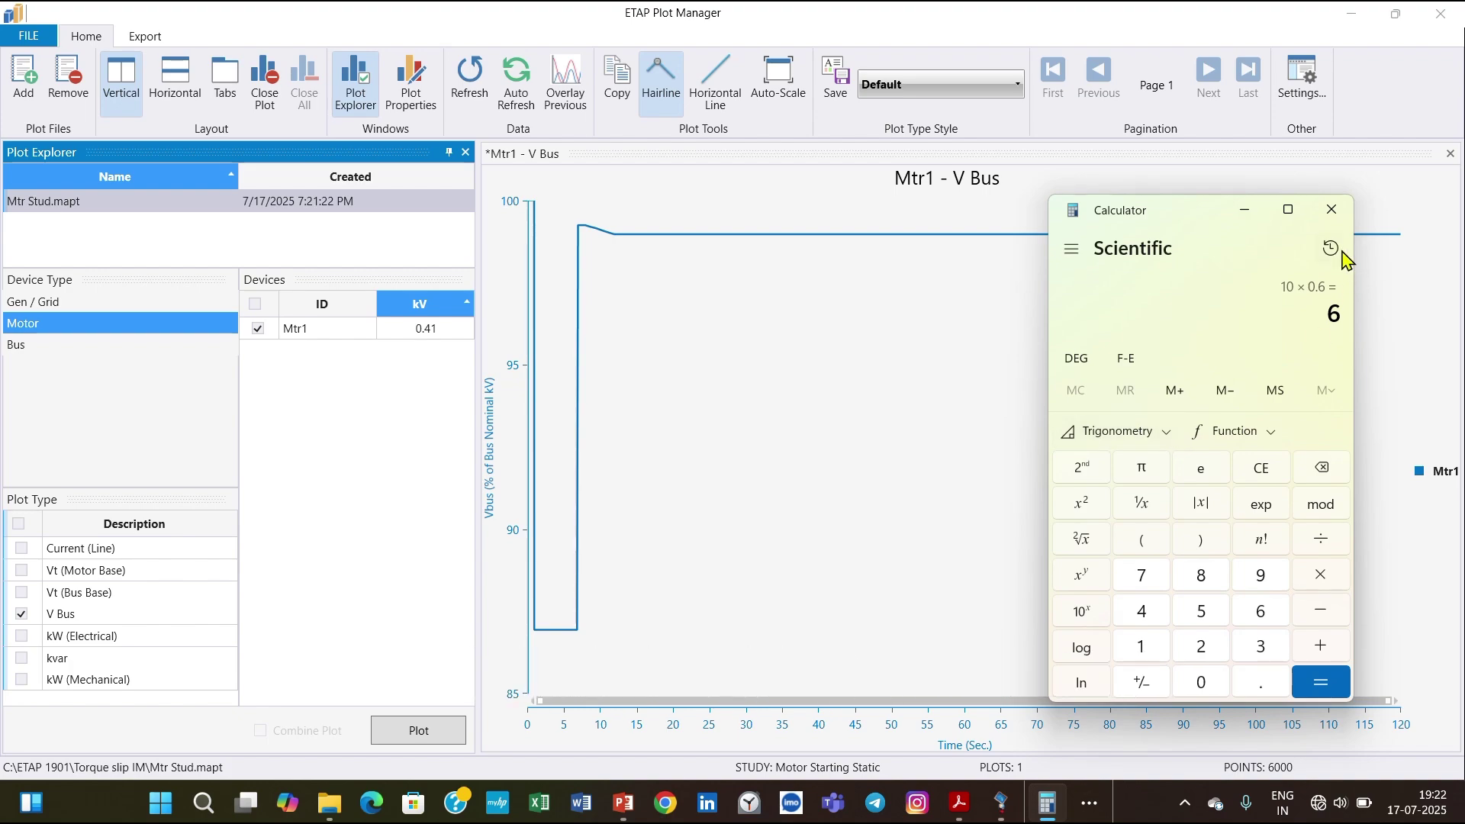
left_click(1331, 209)
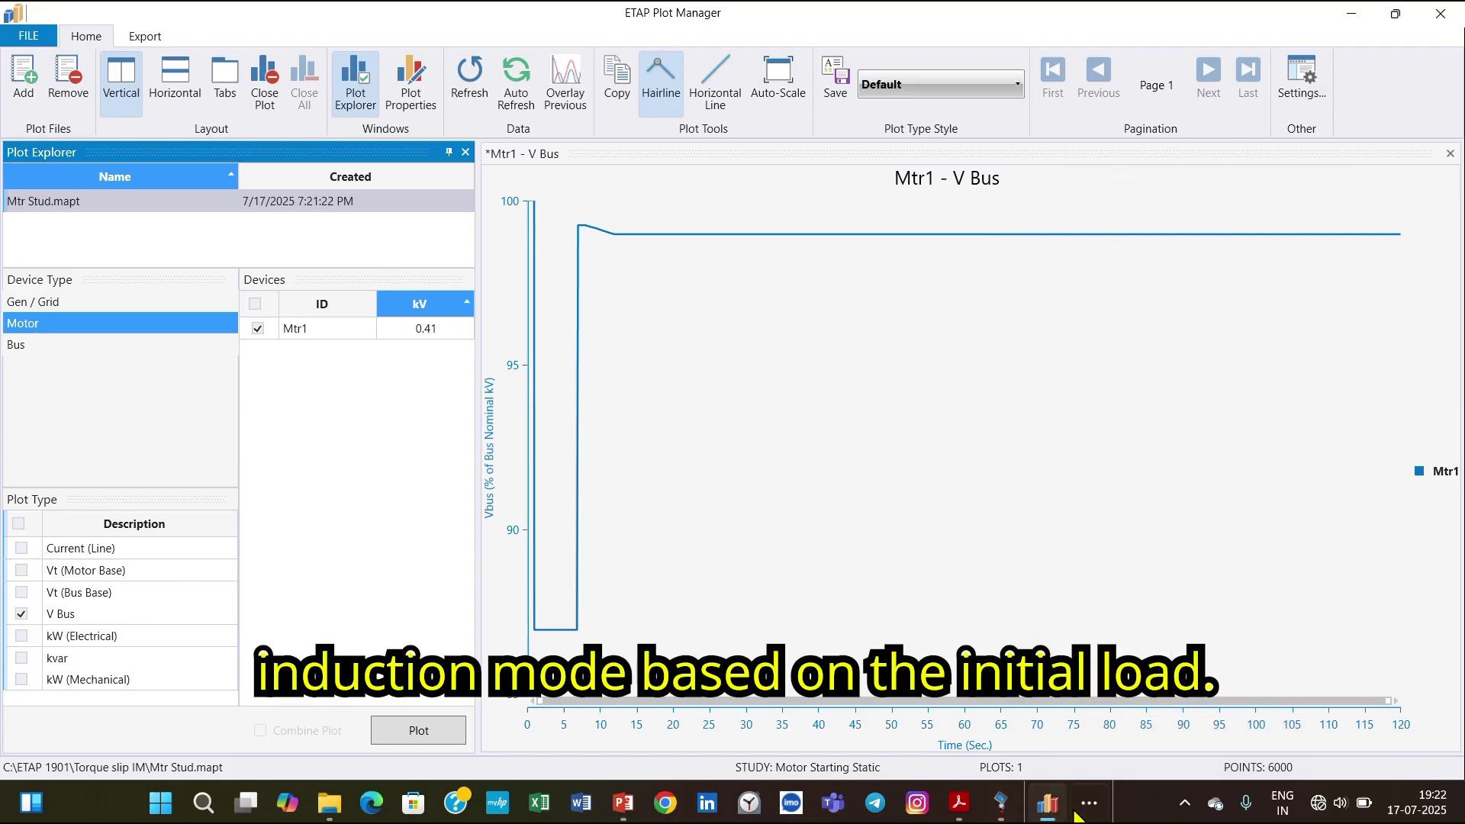
Return to ETAP and close the Motor Starting Analysis alert view and the Motor Starting Time-Slider
left_click(1001, 803)
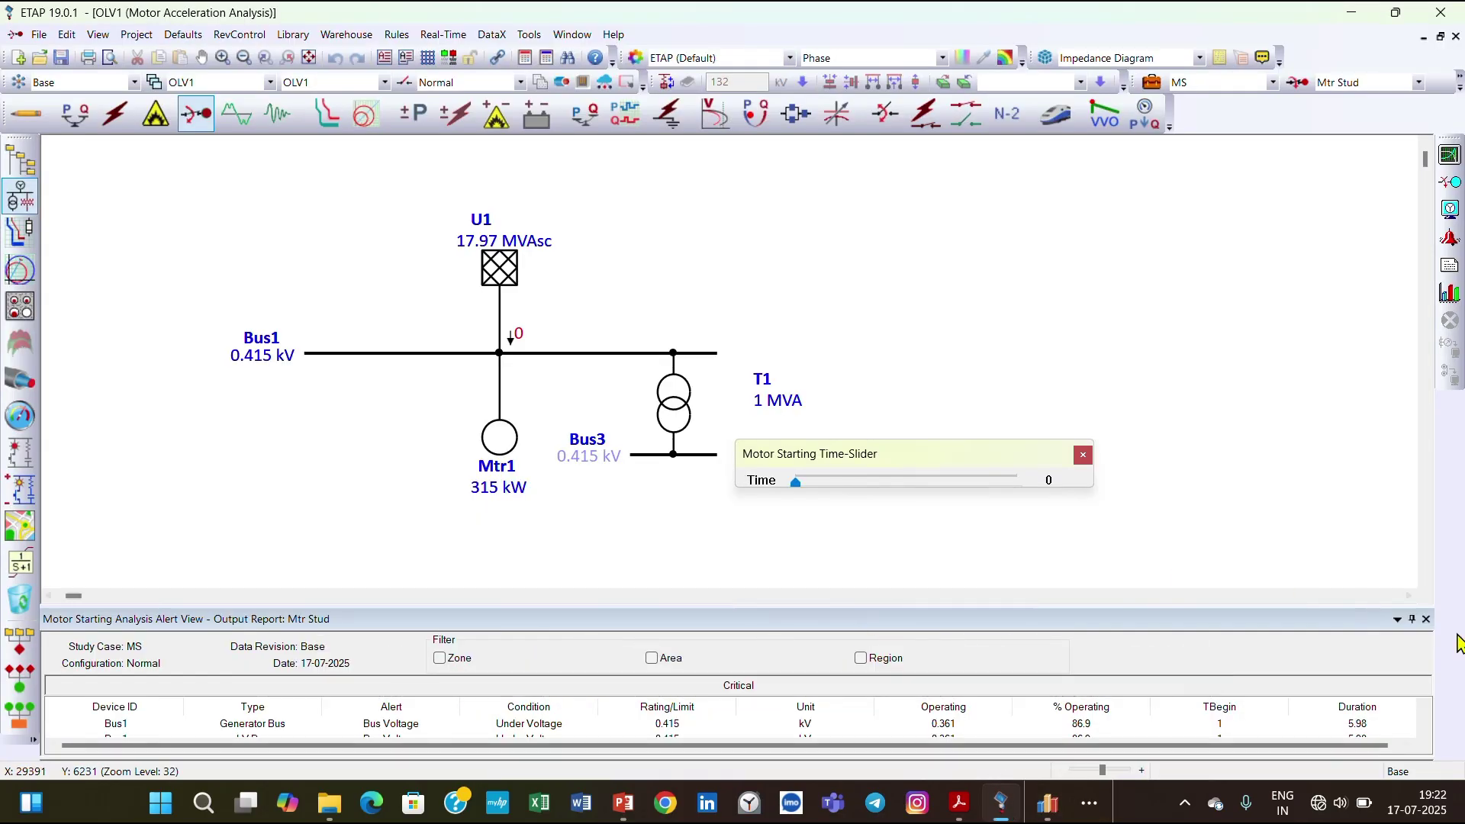
left_click(1425, 618)
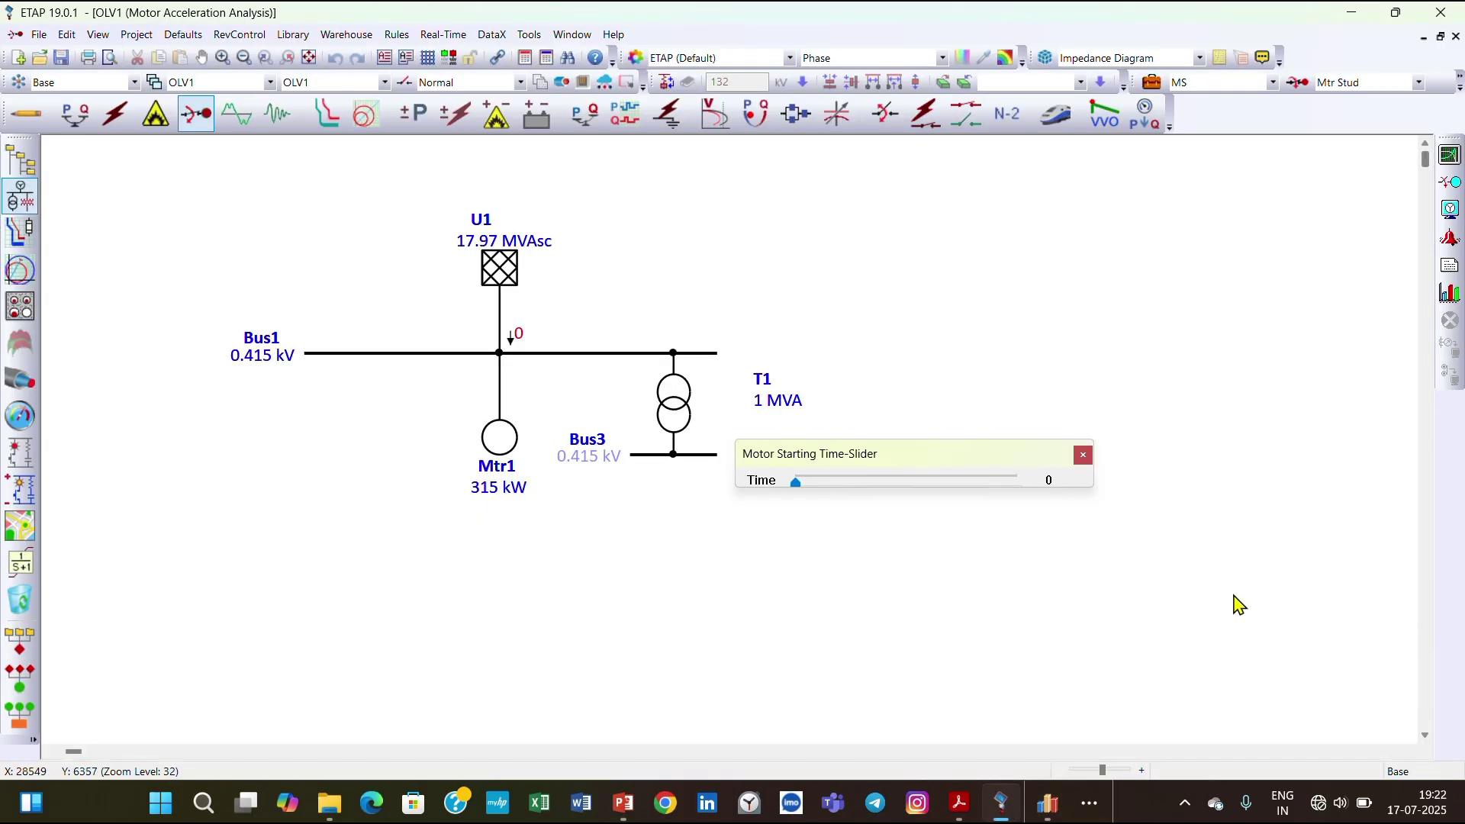
left_click(1082, 456)
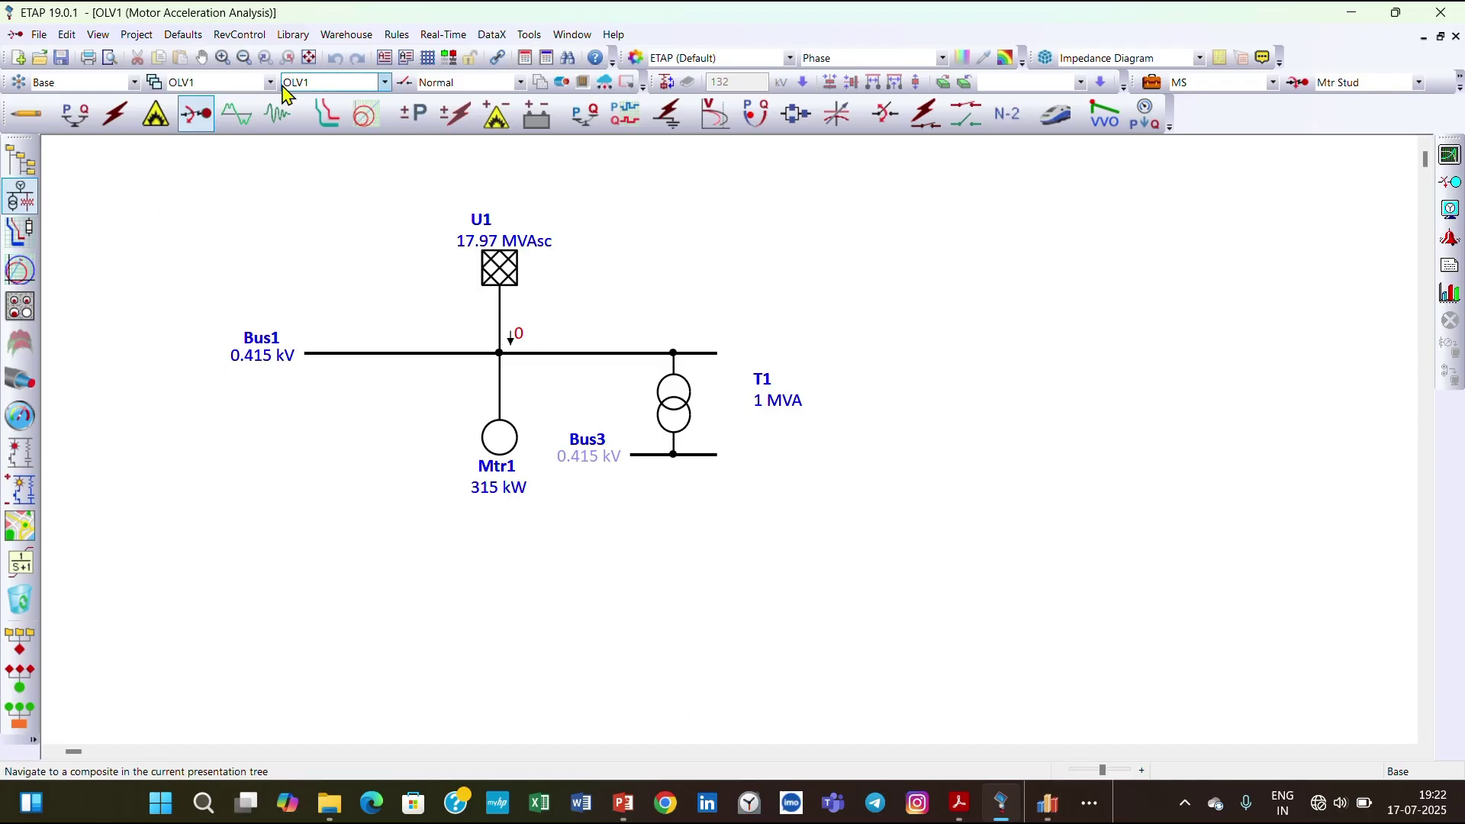